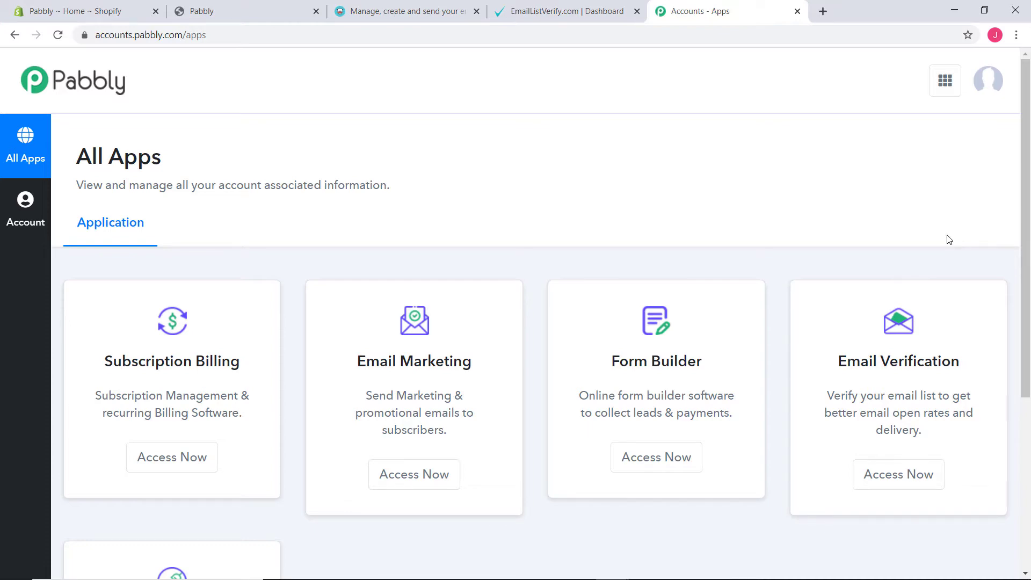
- Open the Connect application from the list of all Pabbly apps
scroll(940, 207, down, 5)
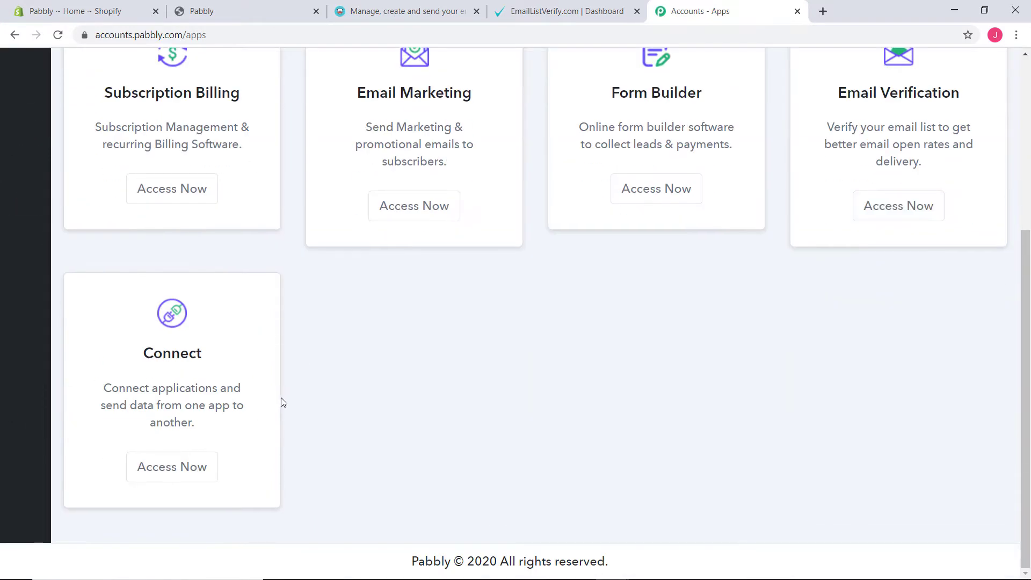
click(175, 466)
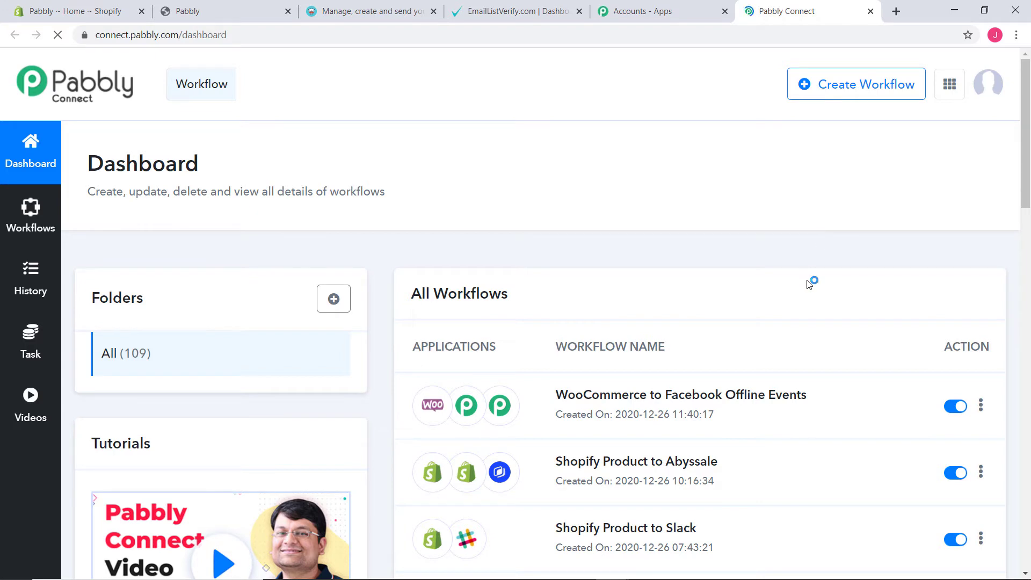
scroll(808, 284, down, 7)
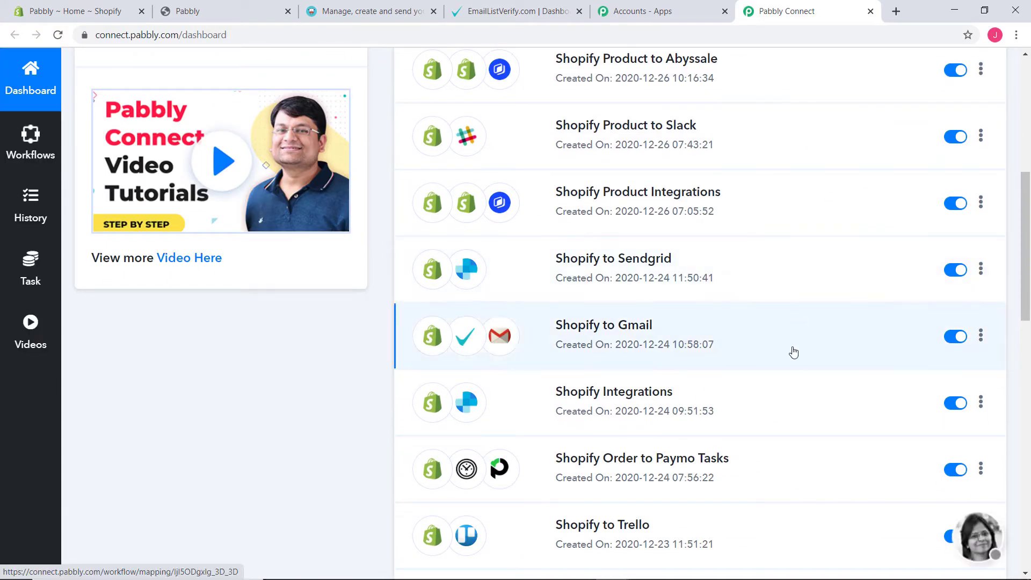
scroll(793, 353, up, 7)
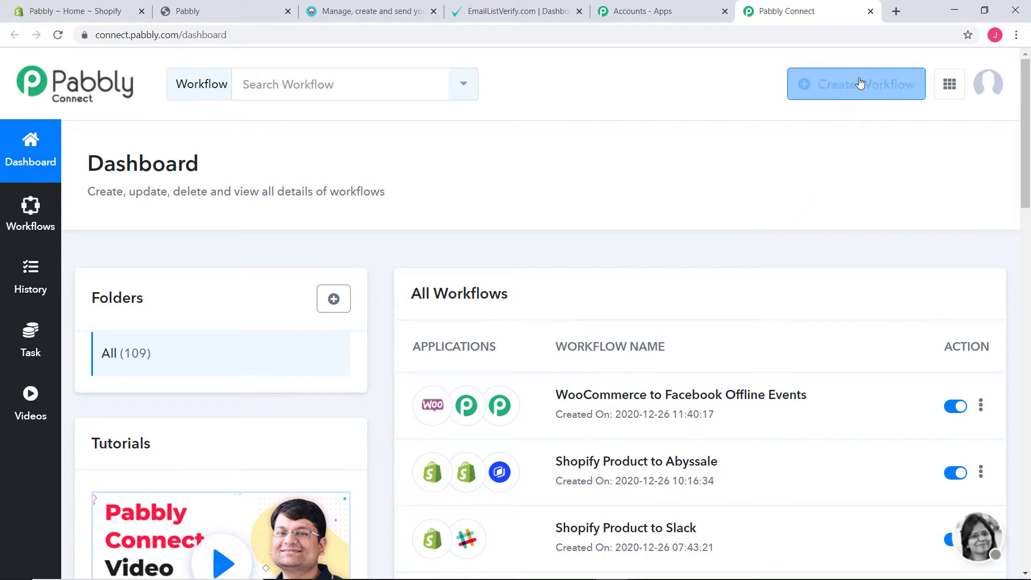
- Create a new workflow named "JotForm to Clickup"
click(831, 84)
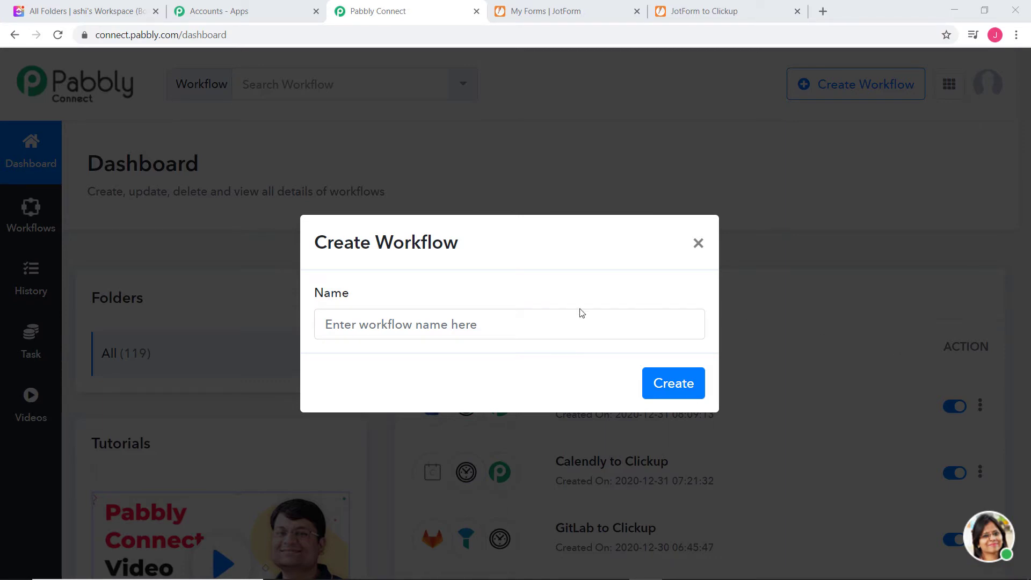
click(583, 323)
text(J)
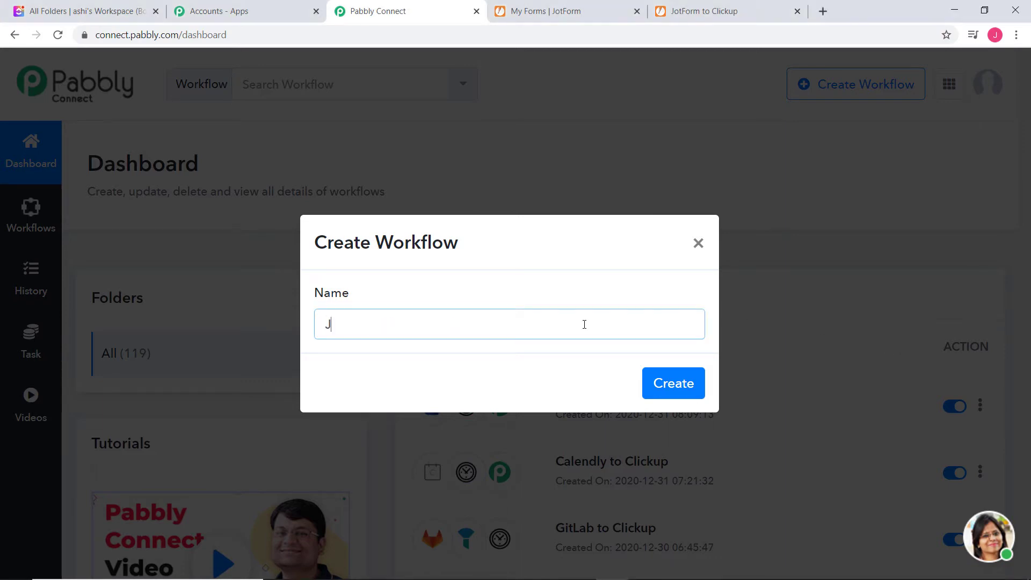
text(otForm to Clickup)
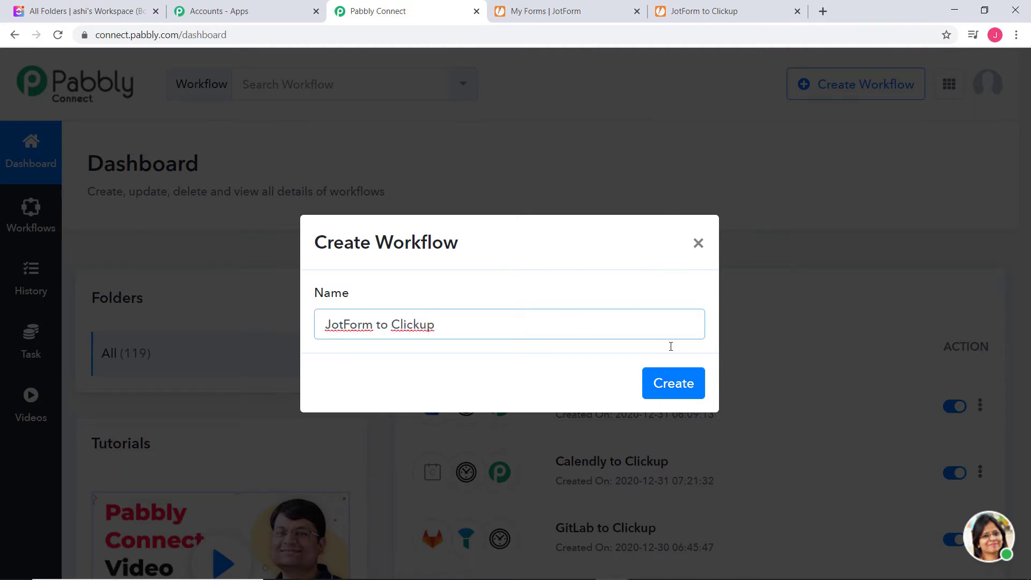
click(673, 385)
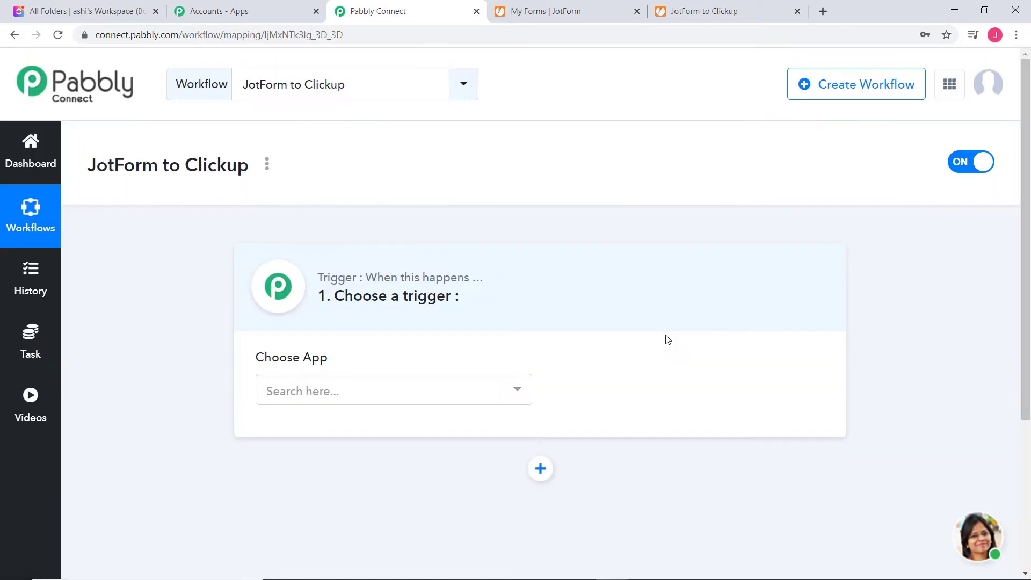
- Set the workflow's trigger app to JotForm with New Response as the trigger event
click(465, 394)
text(jotf)
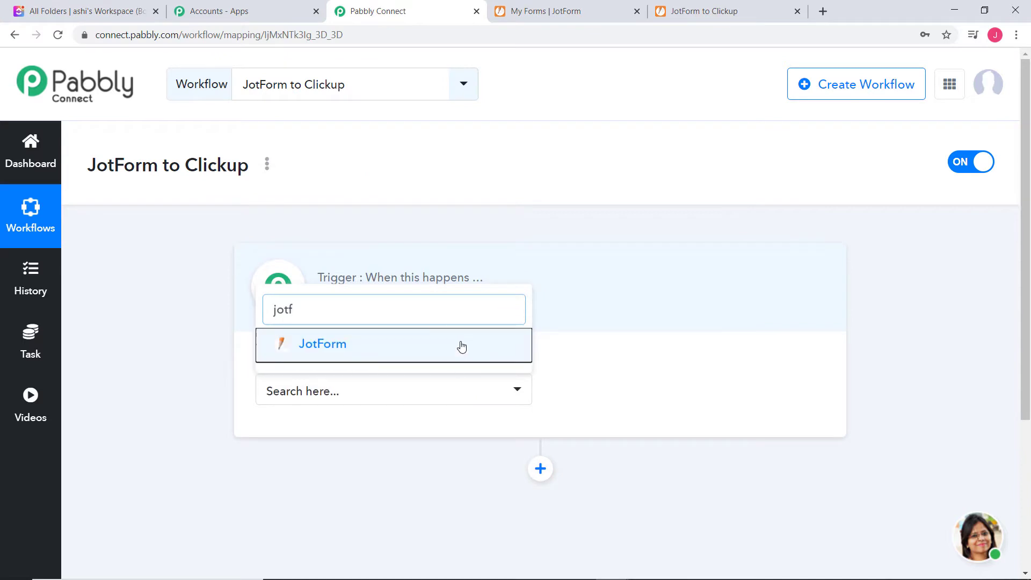
click(461, 346)
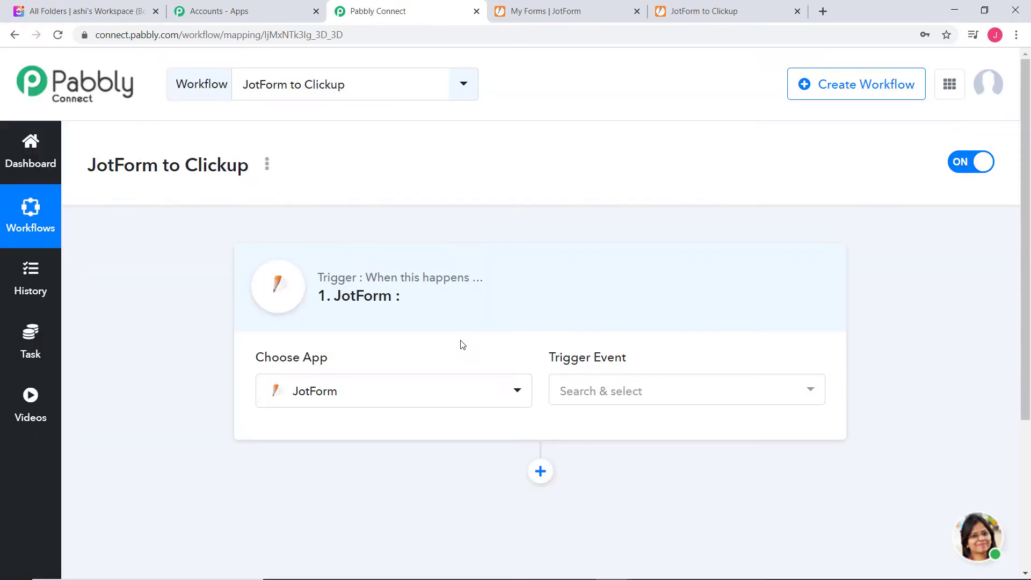
click(629, 392)
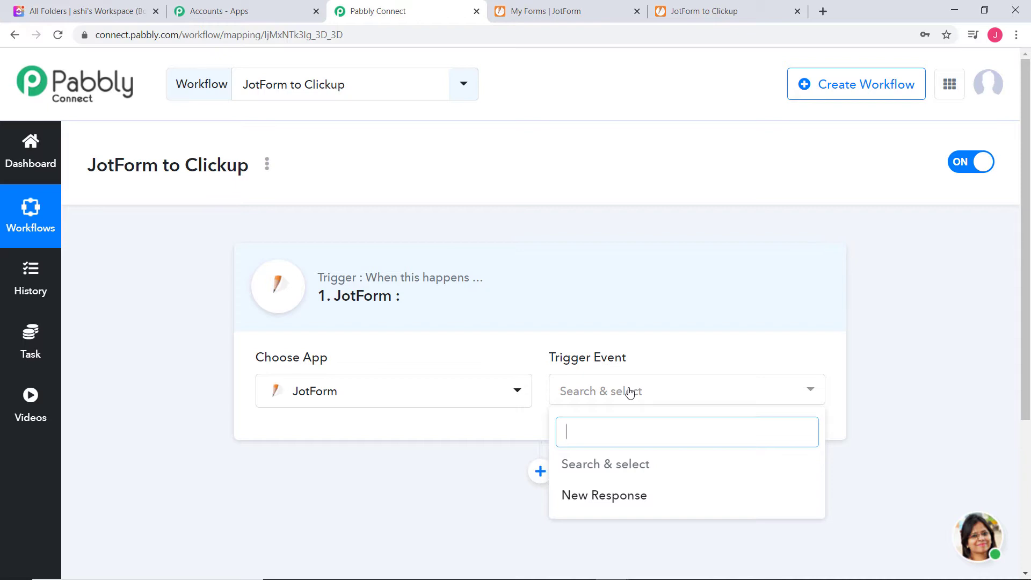
click(619, 497)
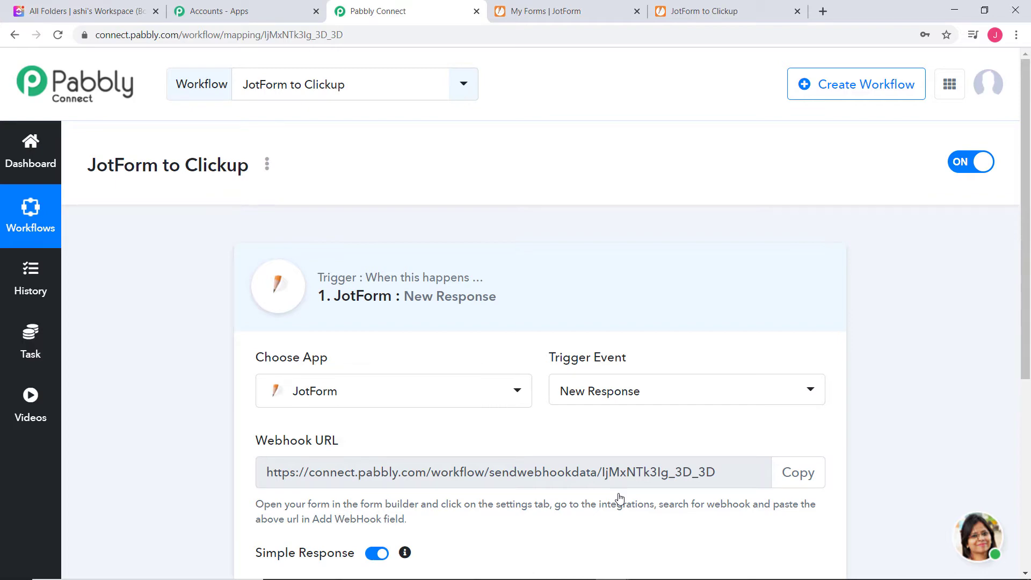
- Read the webhook setup instructions for the JotForm trigger and copy its webhook URL
scroll(618, 497, down, 5)
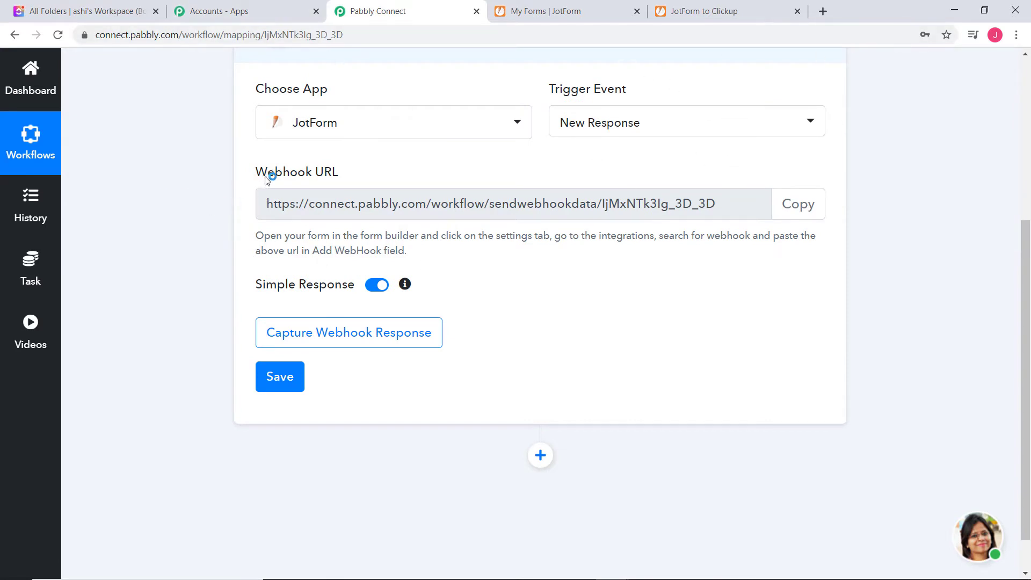
drag(256, 172, 350, 188)
click(328, 189)
scroll(926, 265, up, 2)
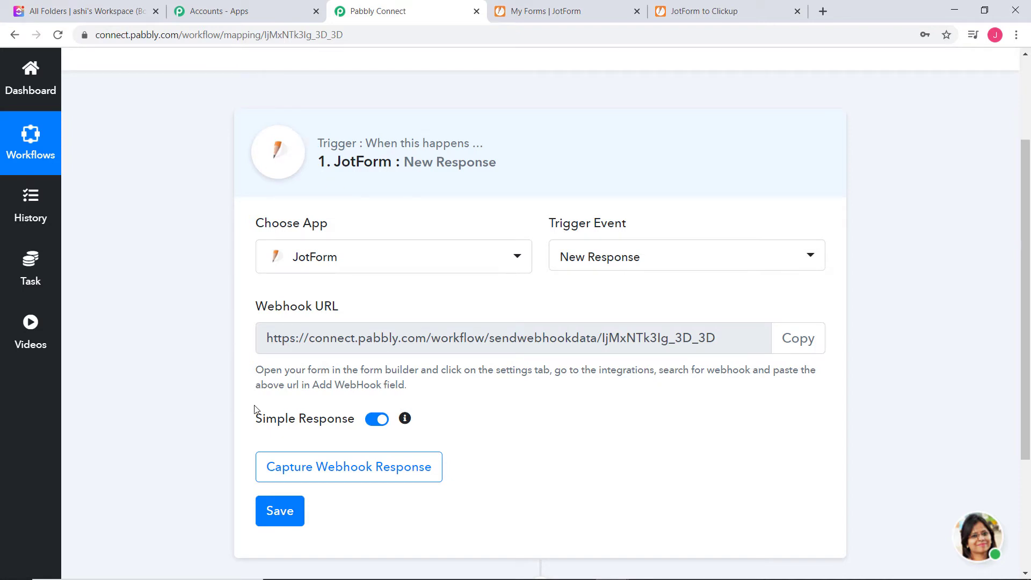
drag(249, 364, 432, 394)
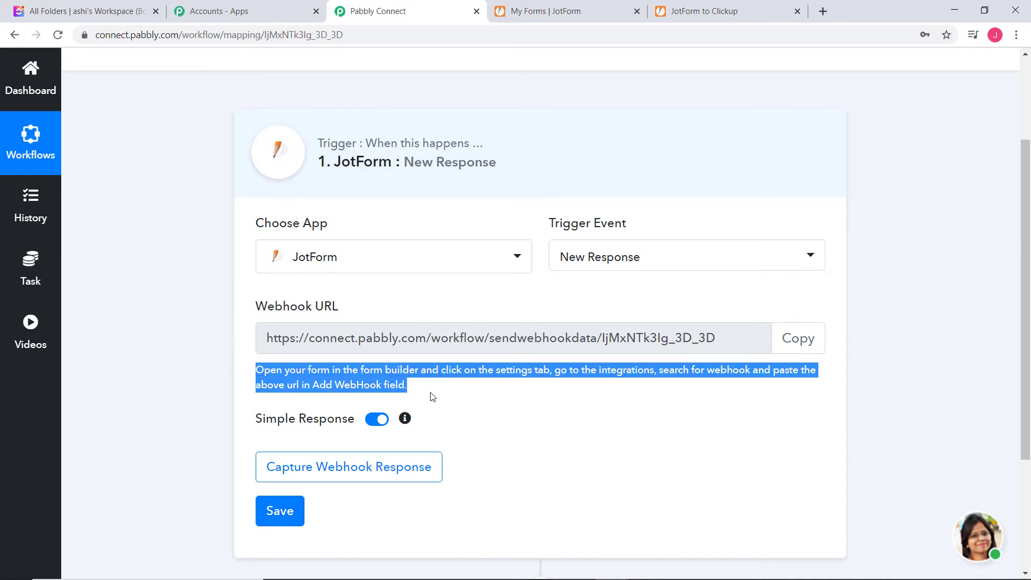
click(383, 381)
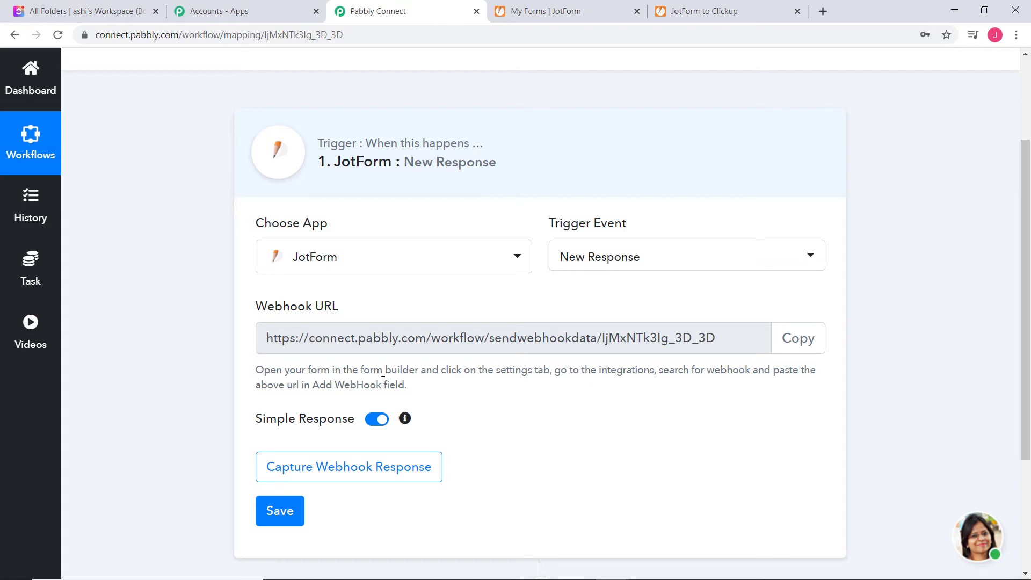
click(798, 341)
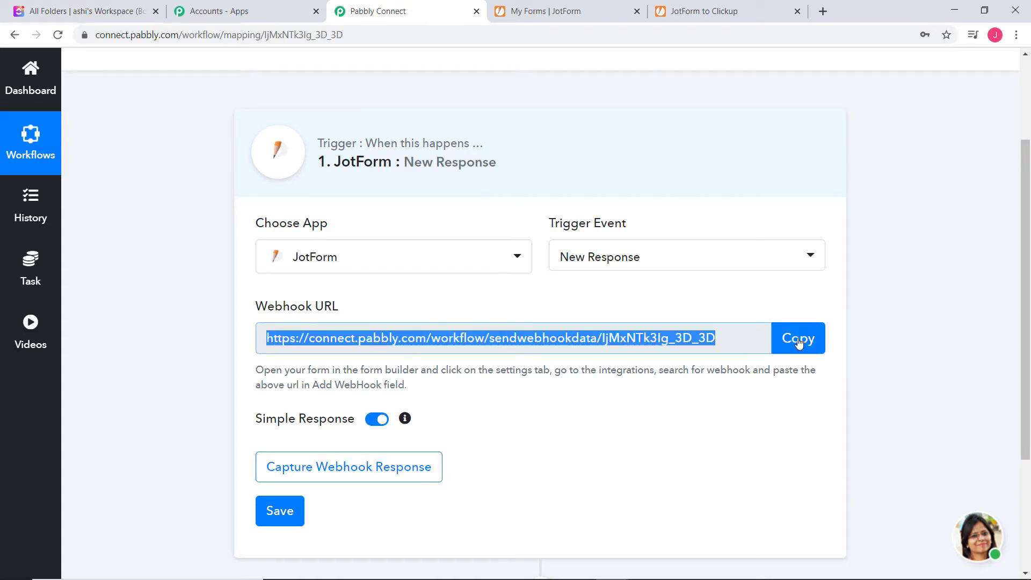
- Switch to JotForm and open the WebHooks integration in the settings of the "JotForm to Clickup" form
click(538, 16)
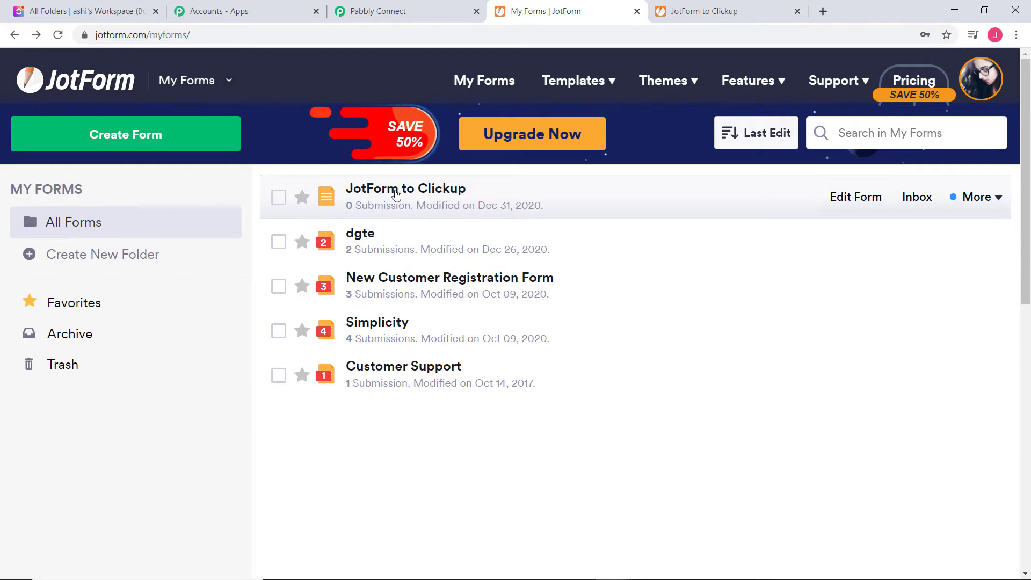
click(402, 202)
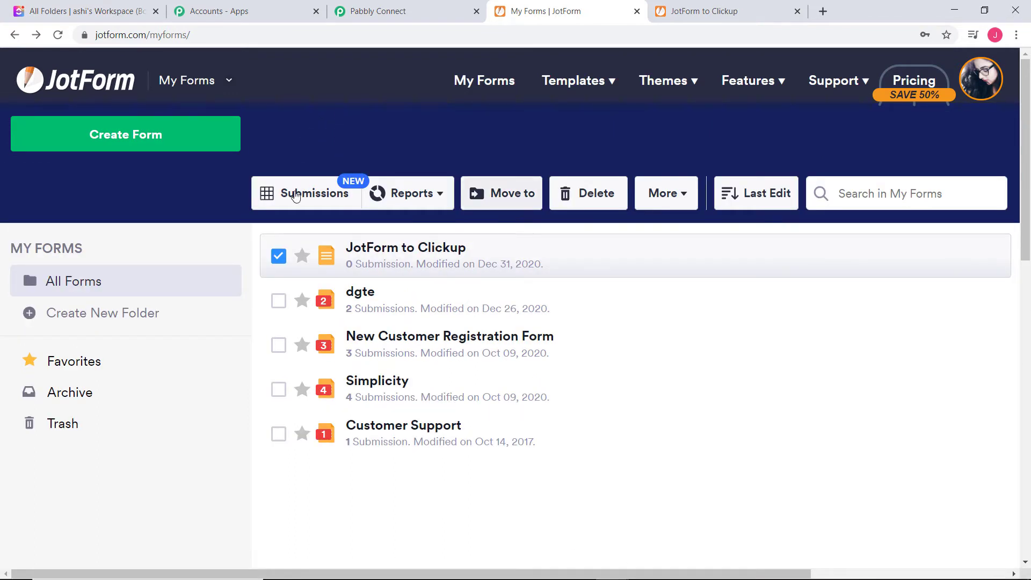
click(984, 258)
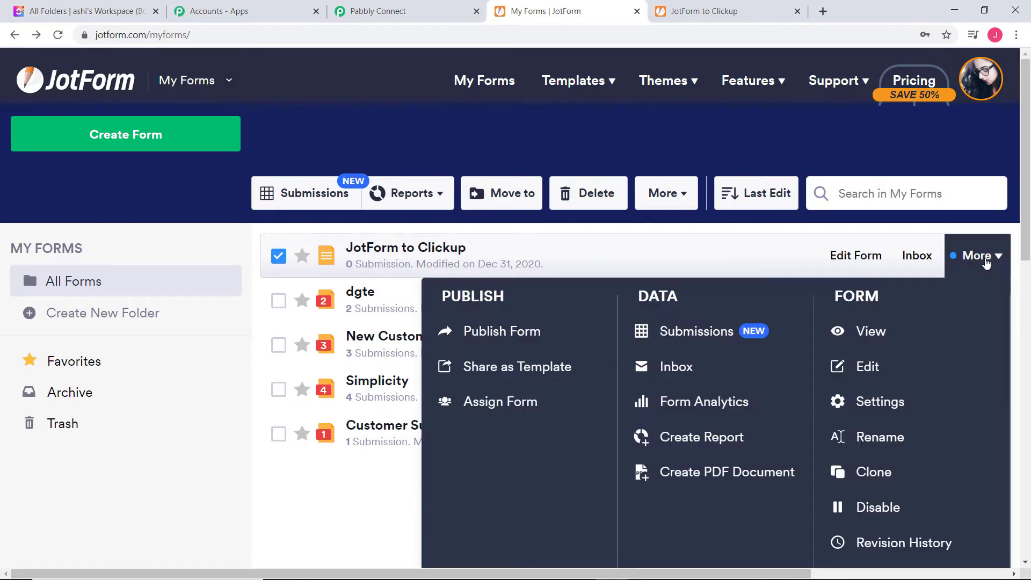
click(859, 403)
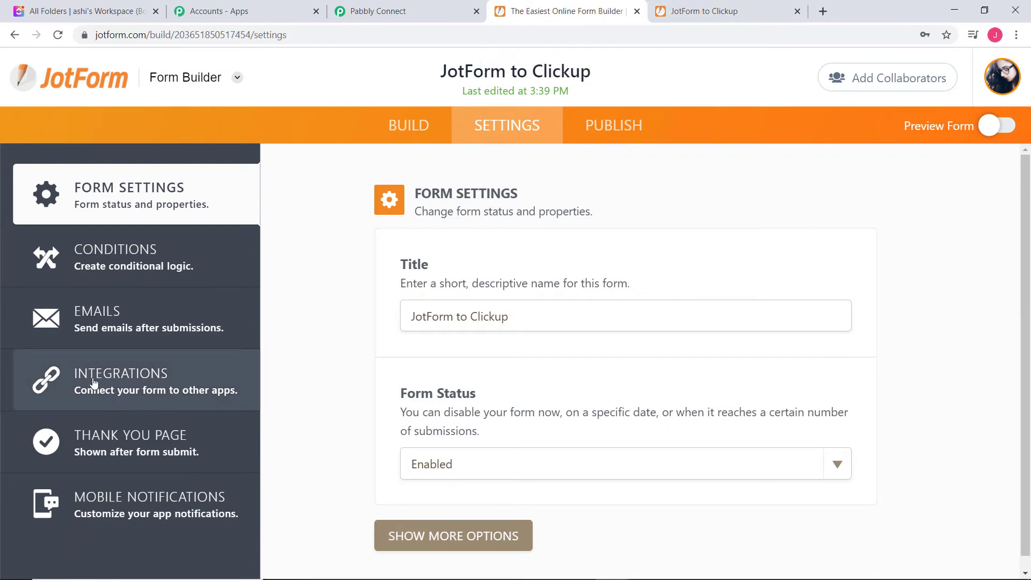
click(120, 379)
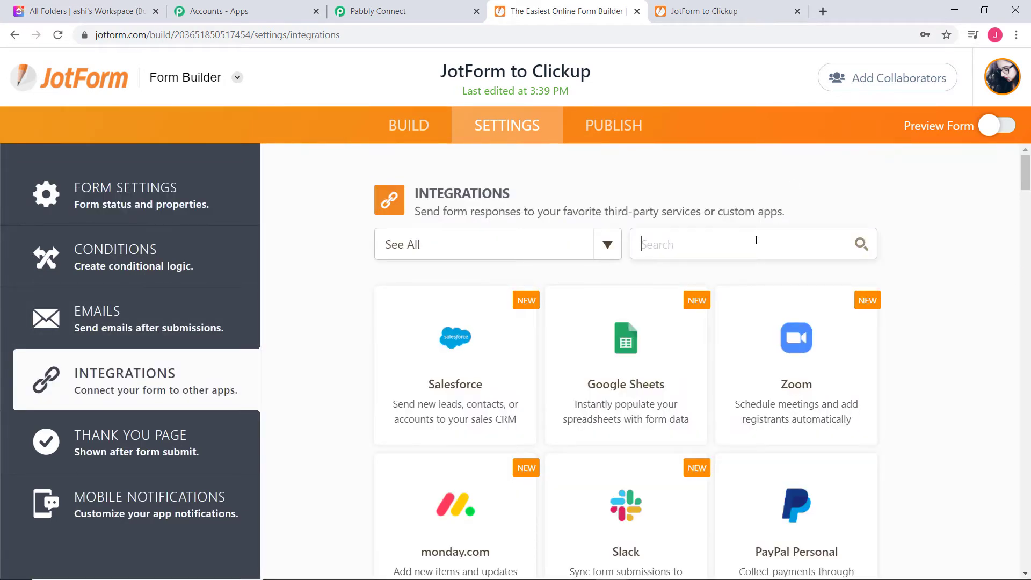
text(Web)
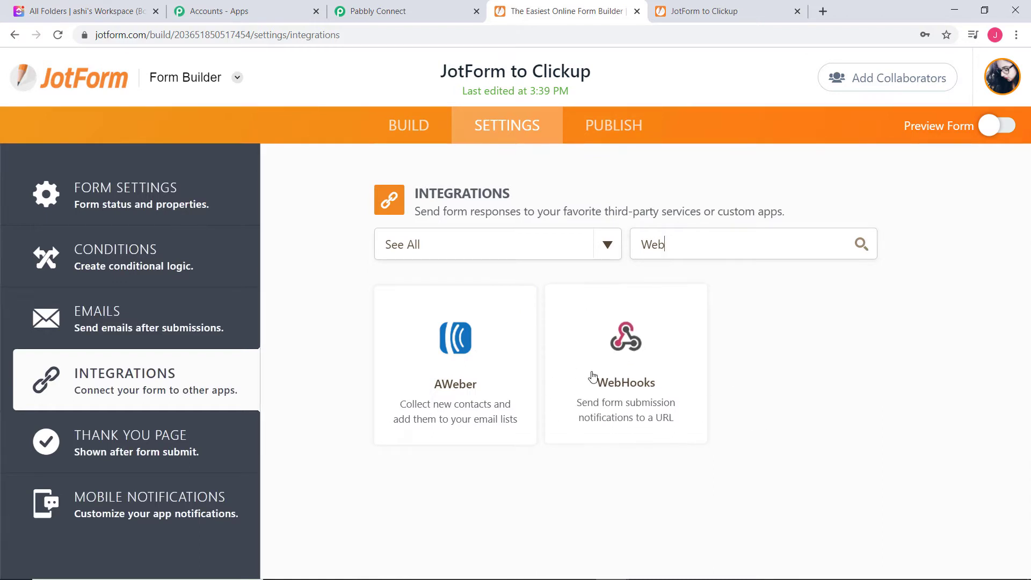
click(625, 352)
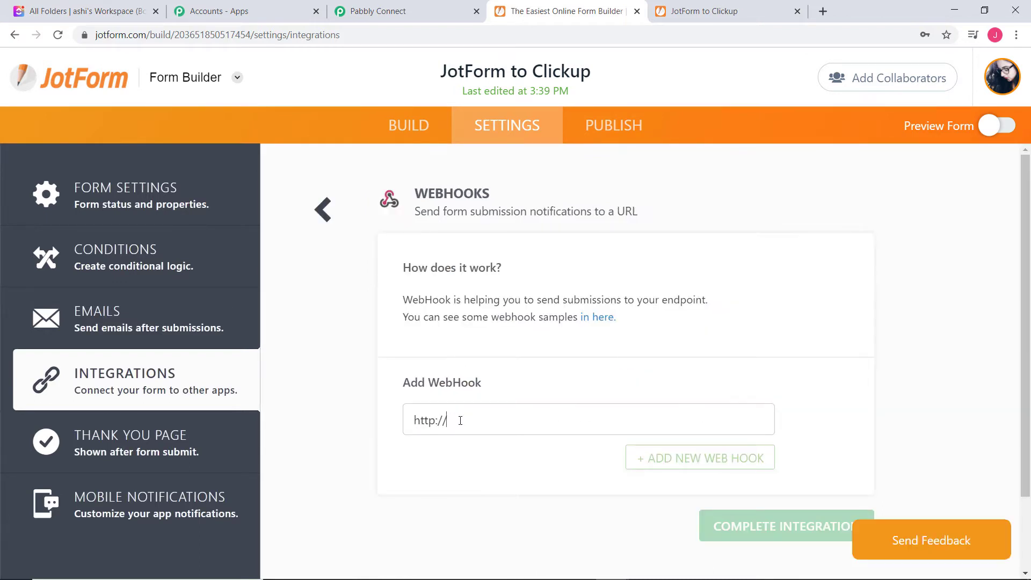
drag(448, 420, 399, 428)
key(BackSpace)
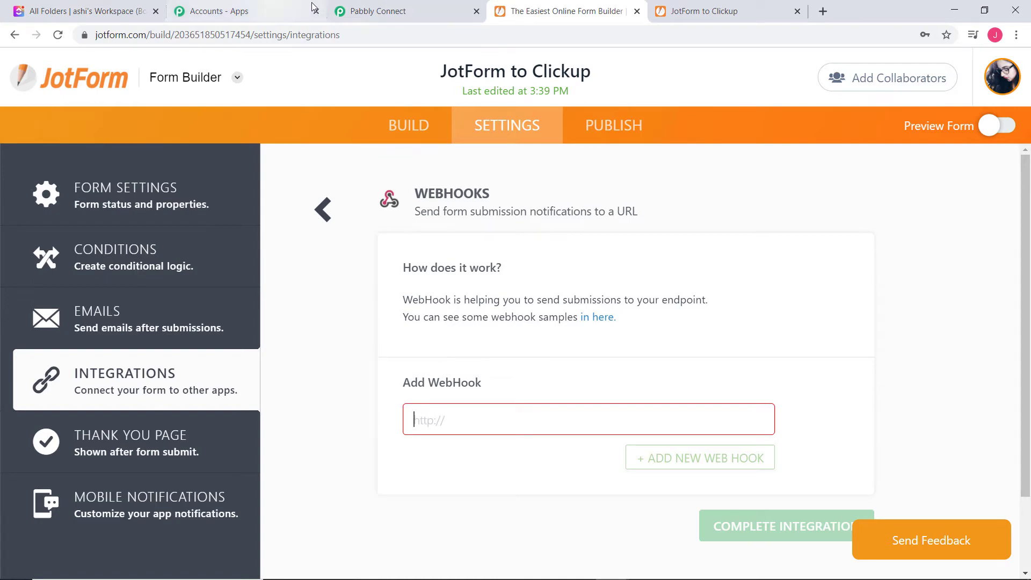
click(400, 11)
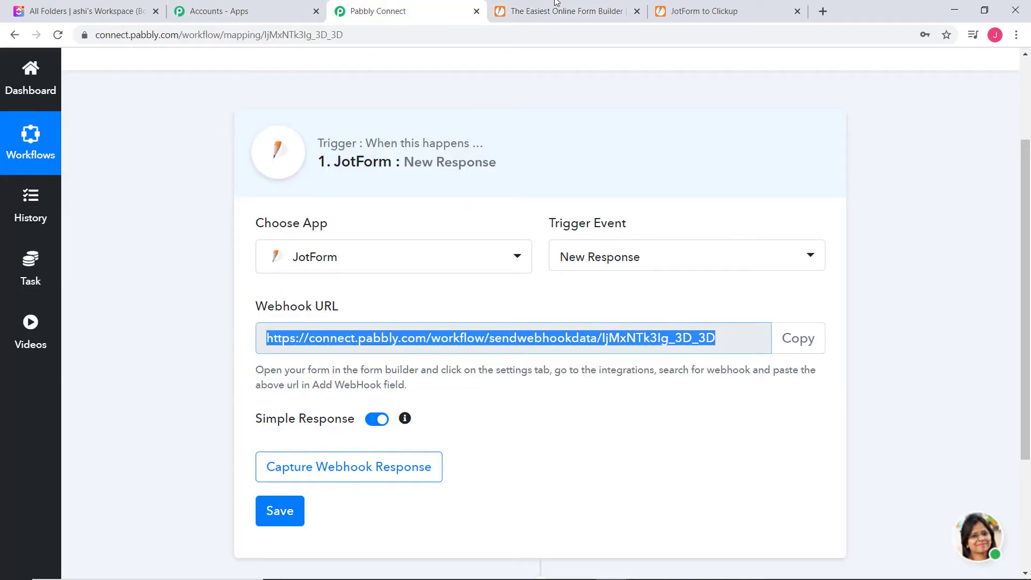
click(574, 15)
key(ctrl+v)
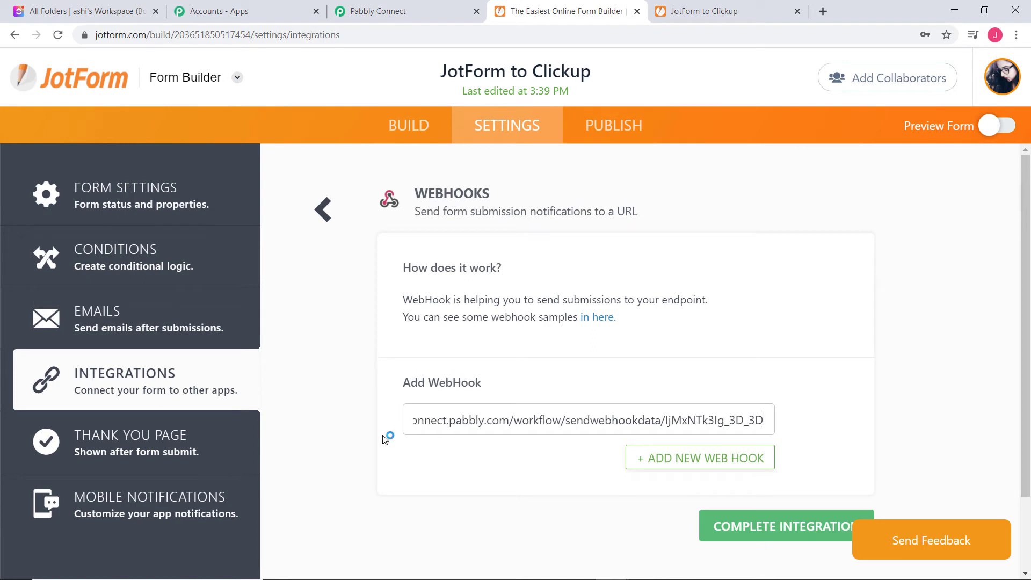
scroll(888, 414, down, 2)
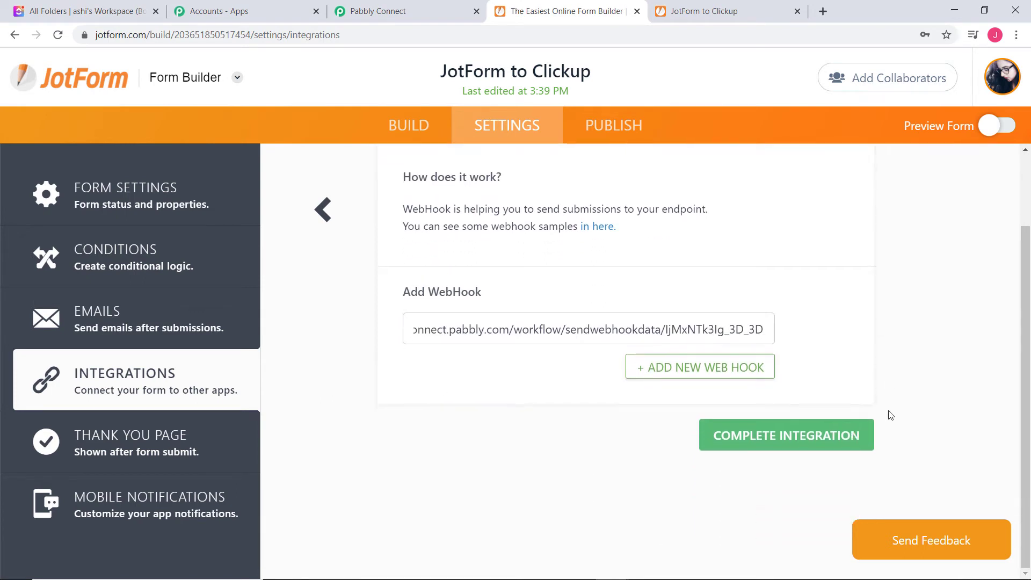
click(775, 435)
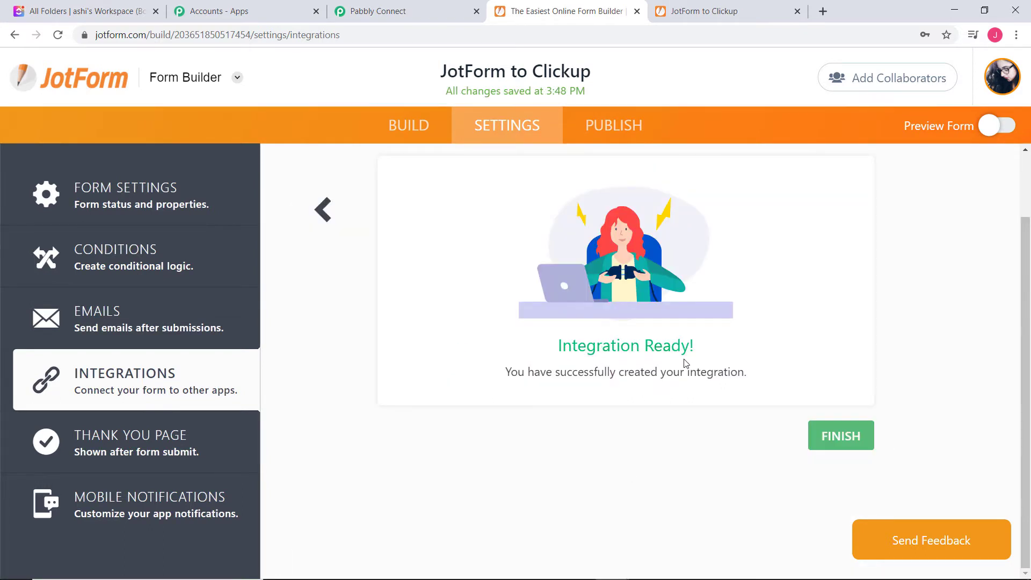
click(832, 442)
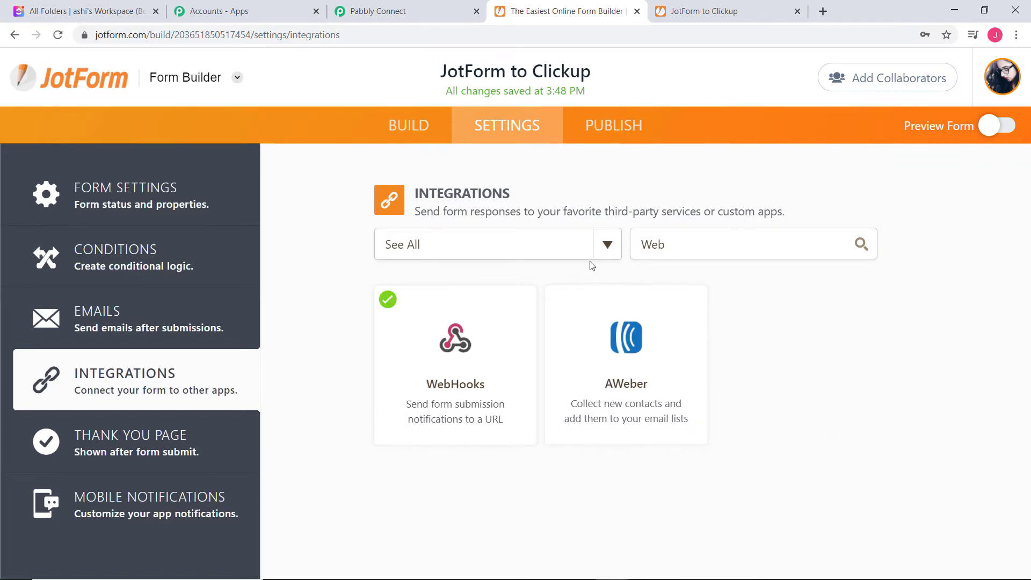
- Return to the Pabbly Connect workflow and start capturing the webhook response for the JotForm trigger
click(403, 11)
click(744, 423)
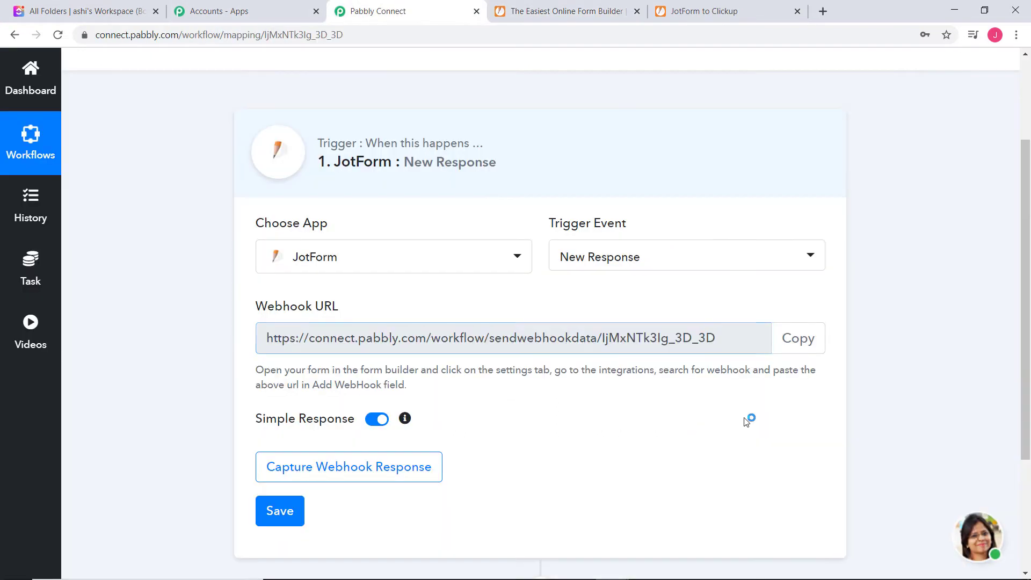
click(352, 466)
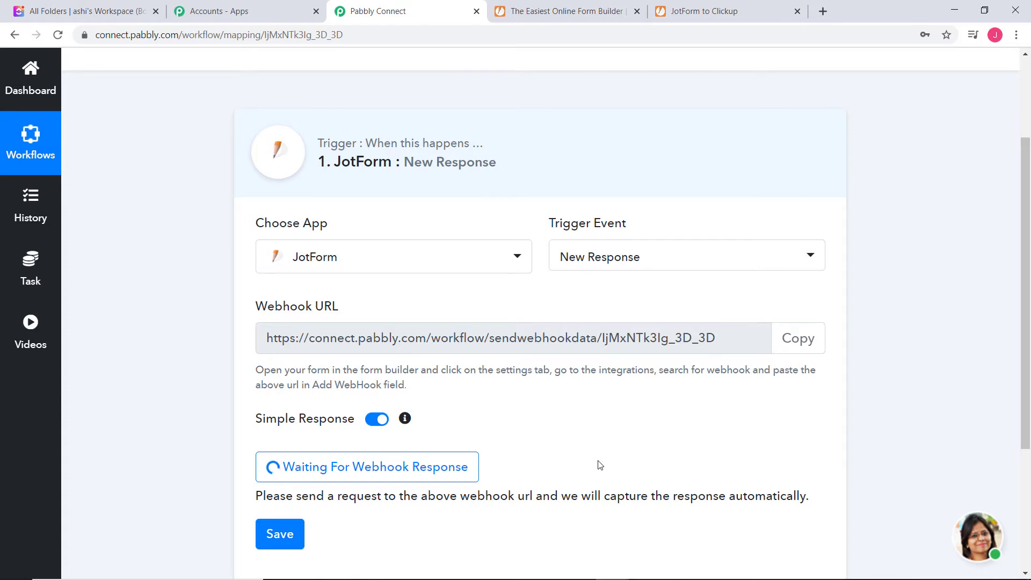
- Switch to the live "JotForm to Clickup" form and enter "First Step Integration" as the Task Title
click(719, 14)
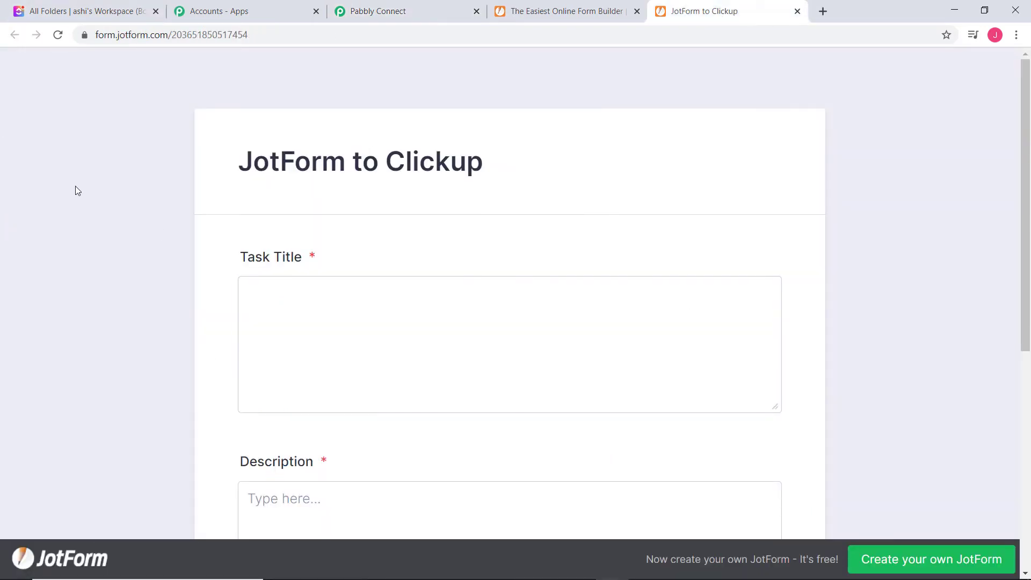
click(264, 309)
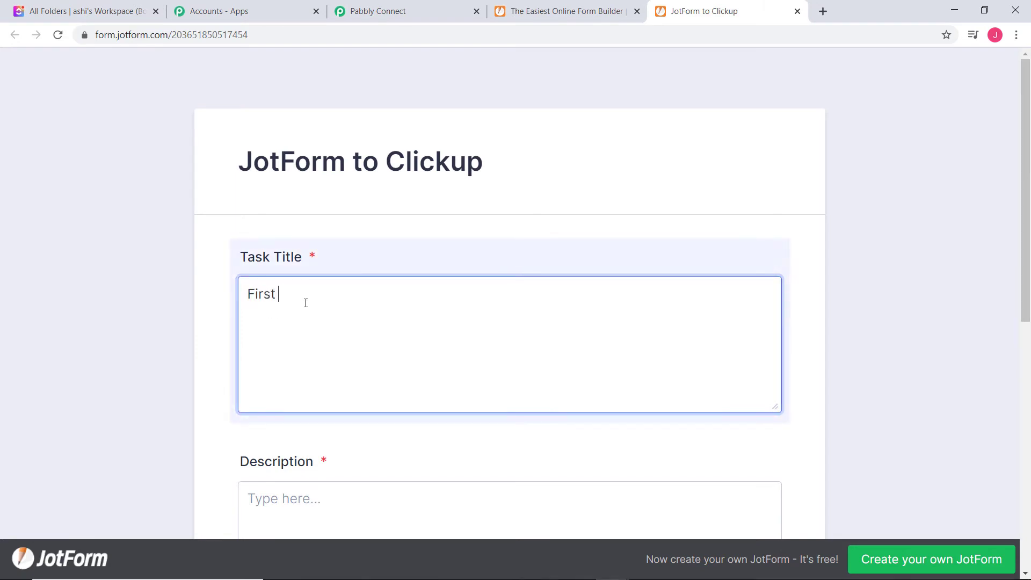
text(First Step Integration)
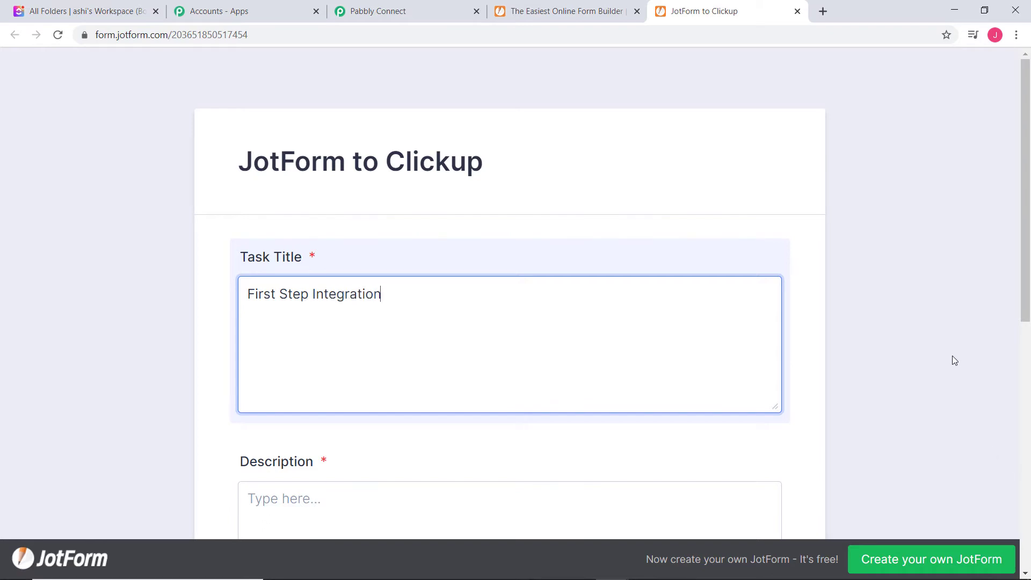
- Fill in the form's Description with "We are going to do our first step integration for JotForm and Clickup."
scroll(451, 237, down, 5)
click(352, 235)
text(We are)
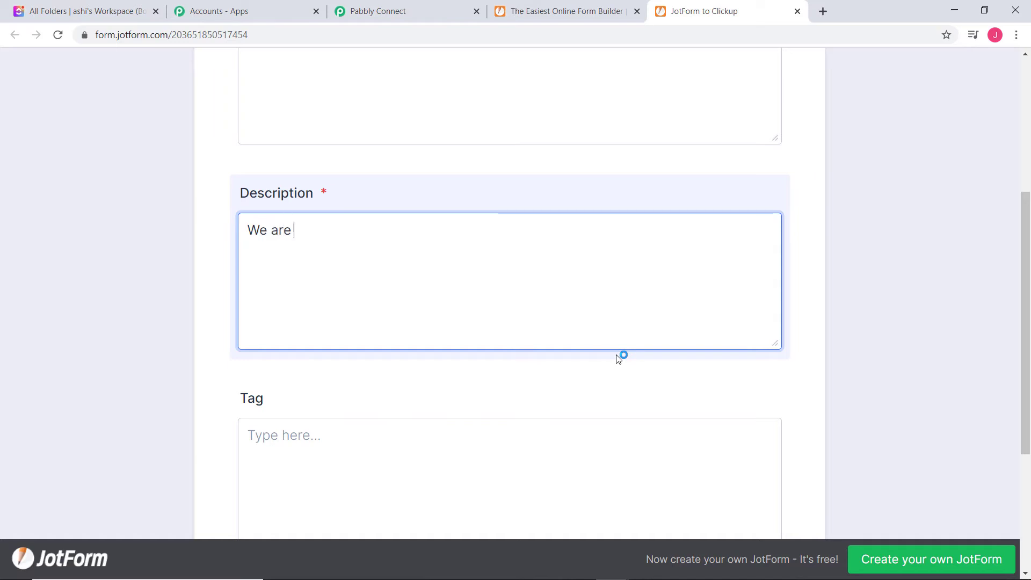
text( going to do our first)
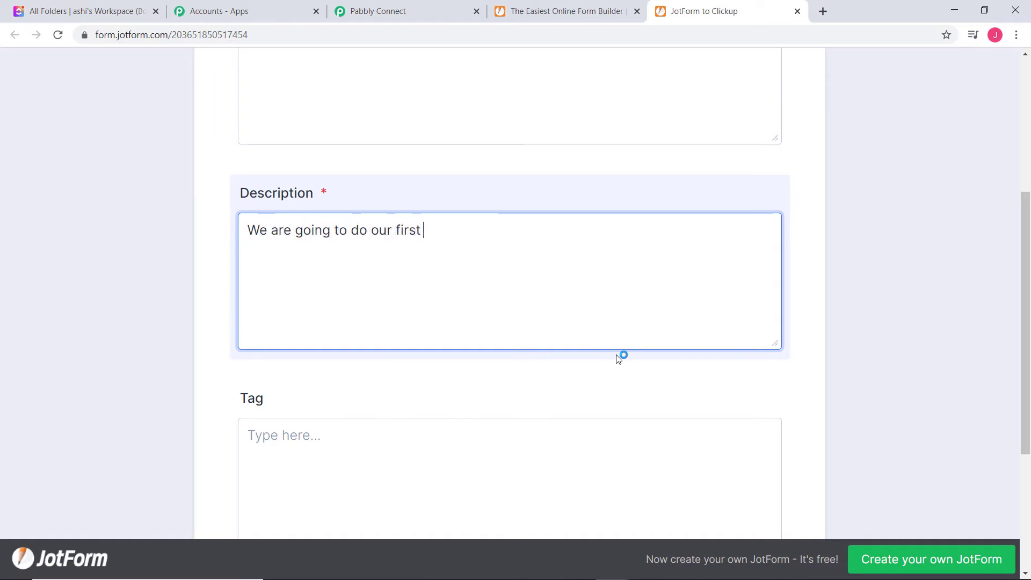
text( step integration for)
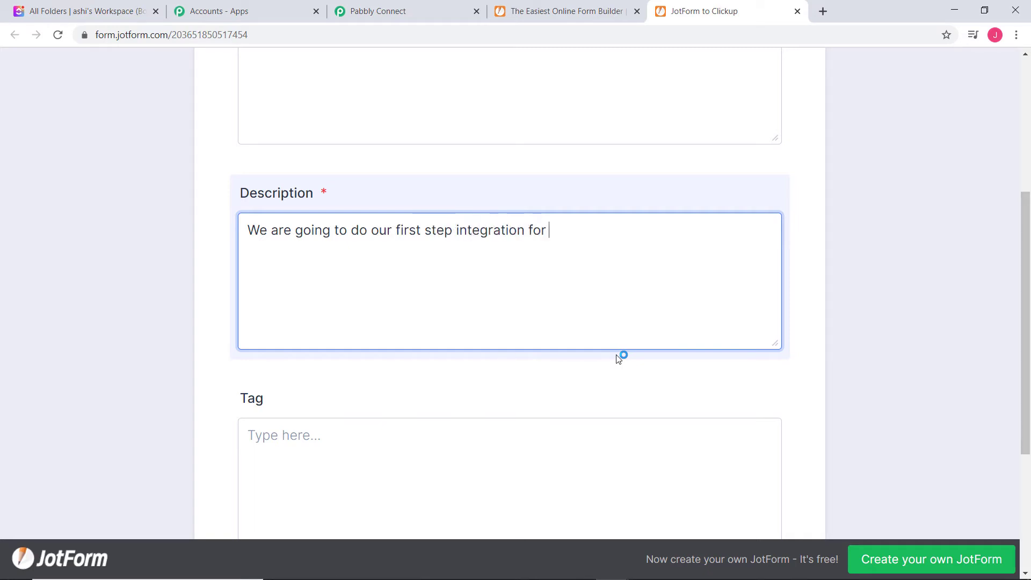
text( JotForm and Cli)
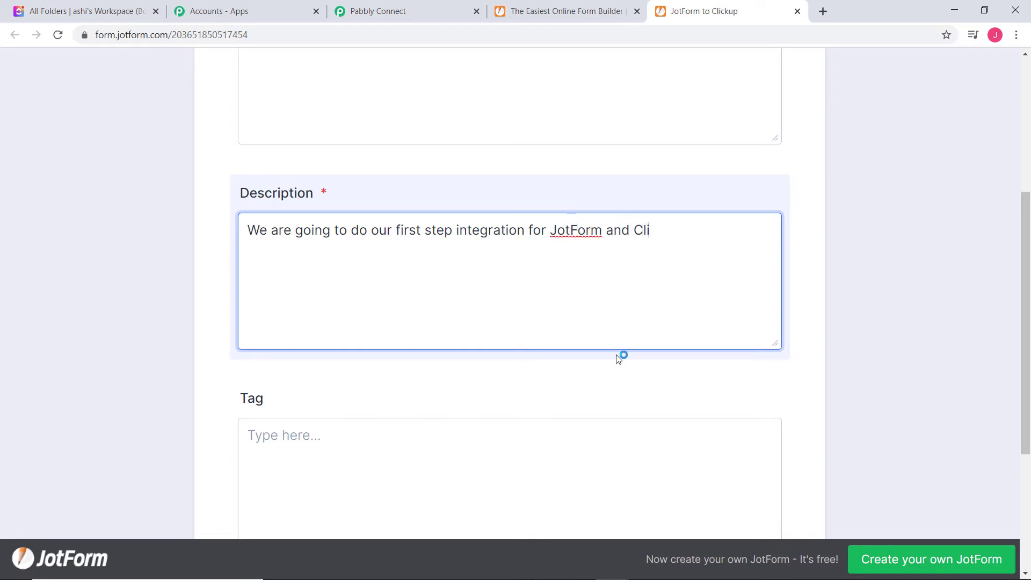
text(ckup.)
- Enter "JotForm to Clickup" as the form's Tag and submit the test response
scroll(846, 305, down, 4)
click(332, 216)
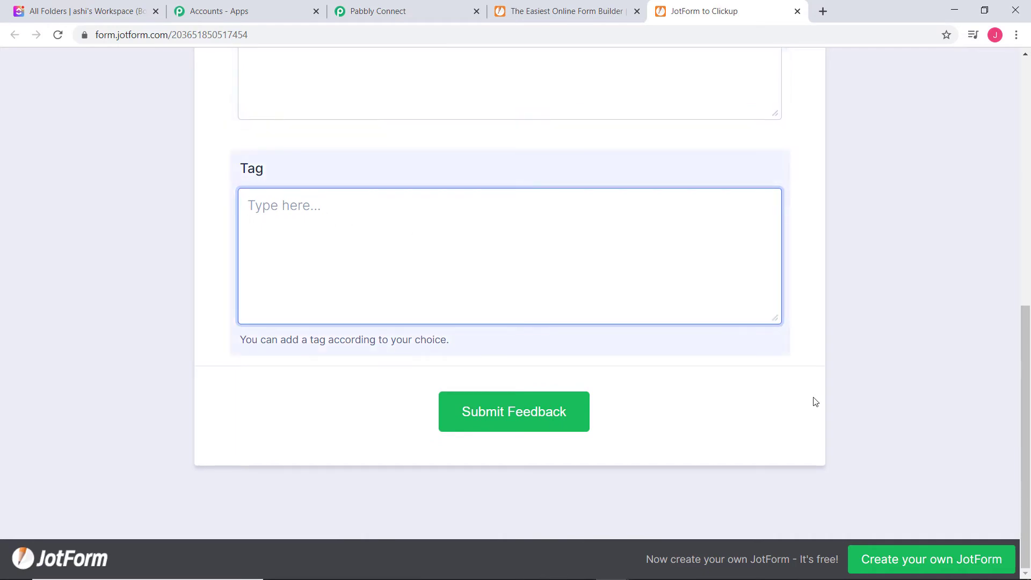
text(JotForm to C)
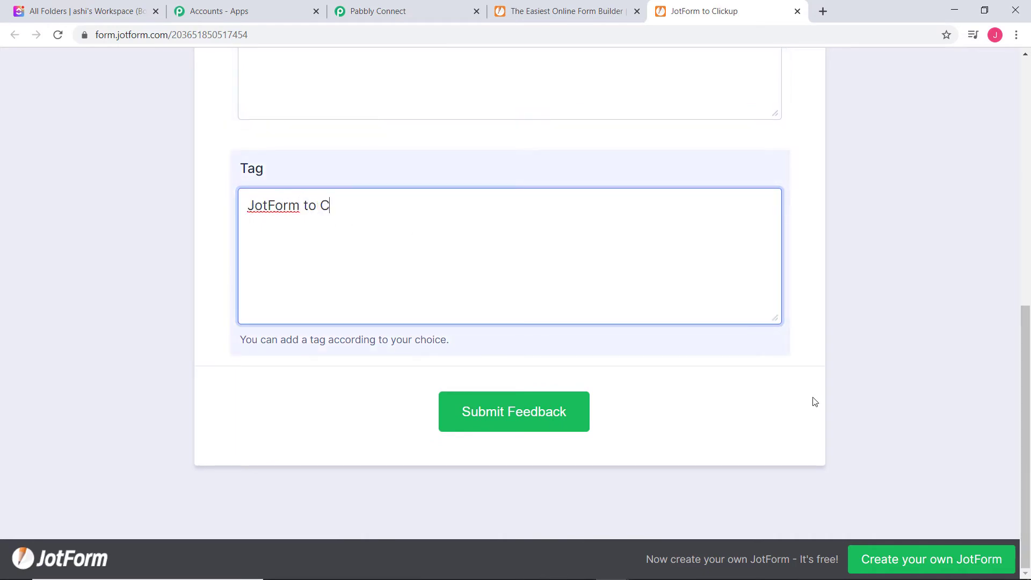
text(lickup)
click(492, 423)
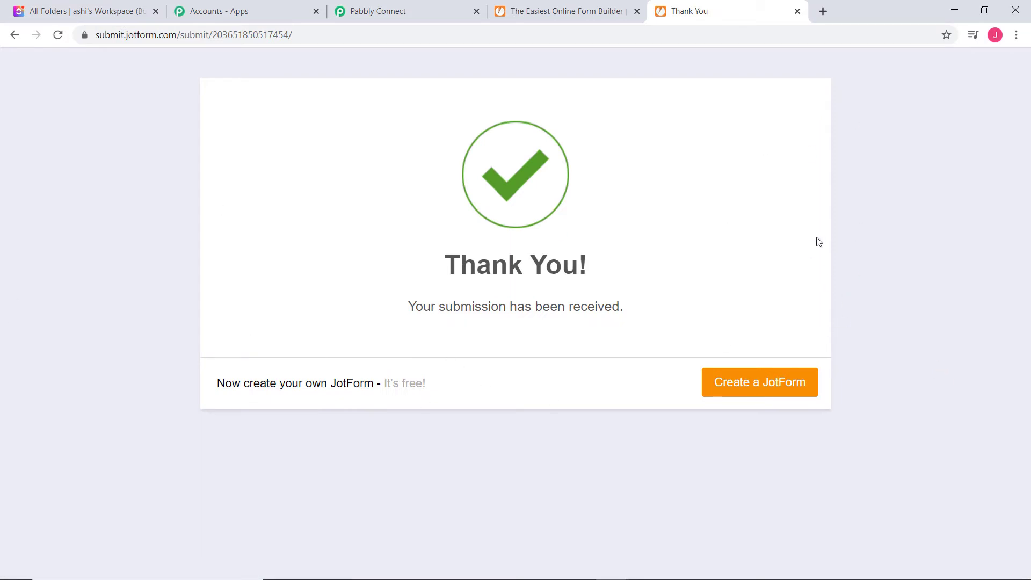
- Return to the Pabbly Connect workflow, review the captured webhook response and save the JotForm trigger
click(408, 14)
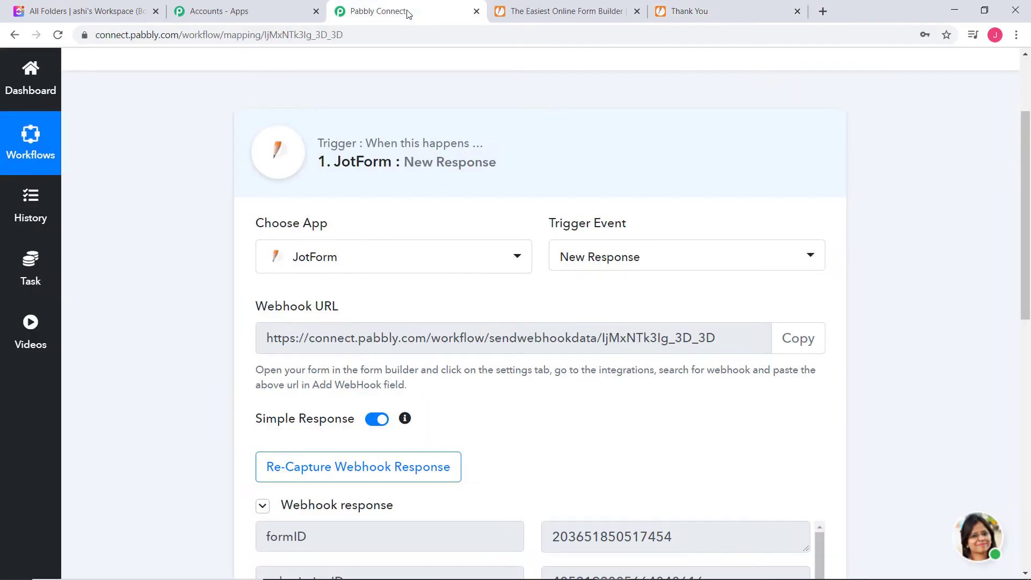
scroll(893, 389, down, 6)
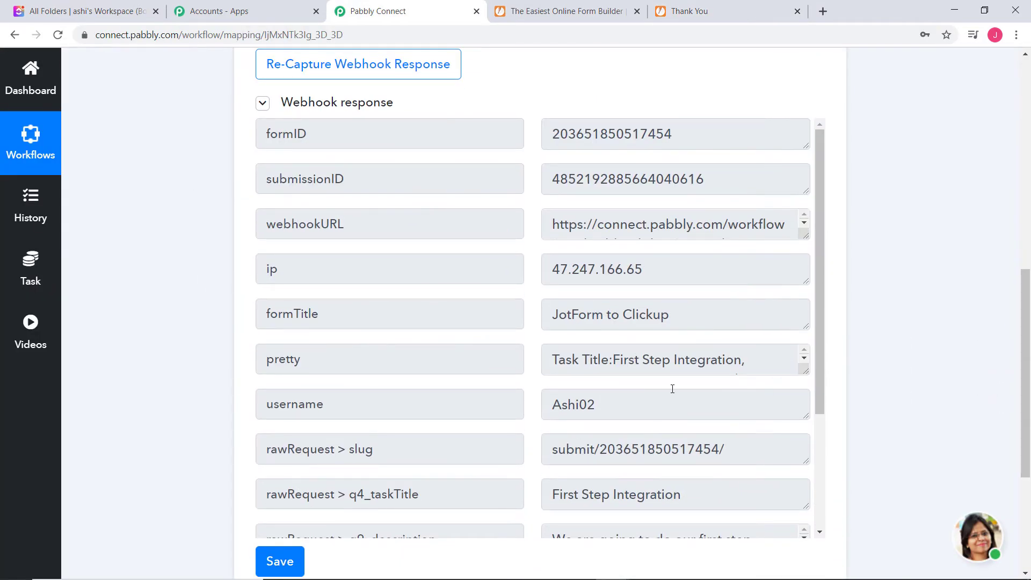
scroll(642, 374, down, 4)
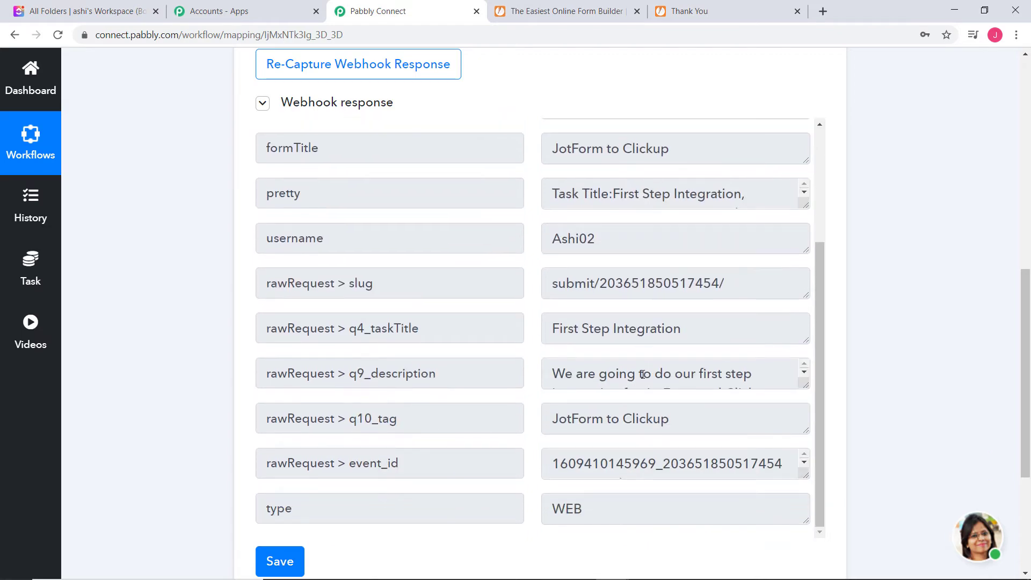
scroll(946, 357, down, 4)
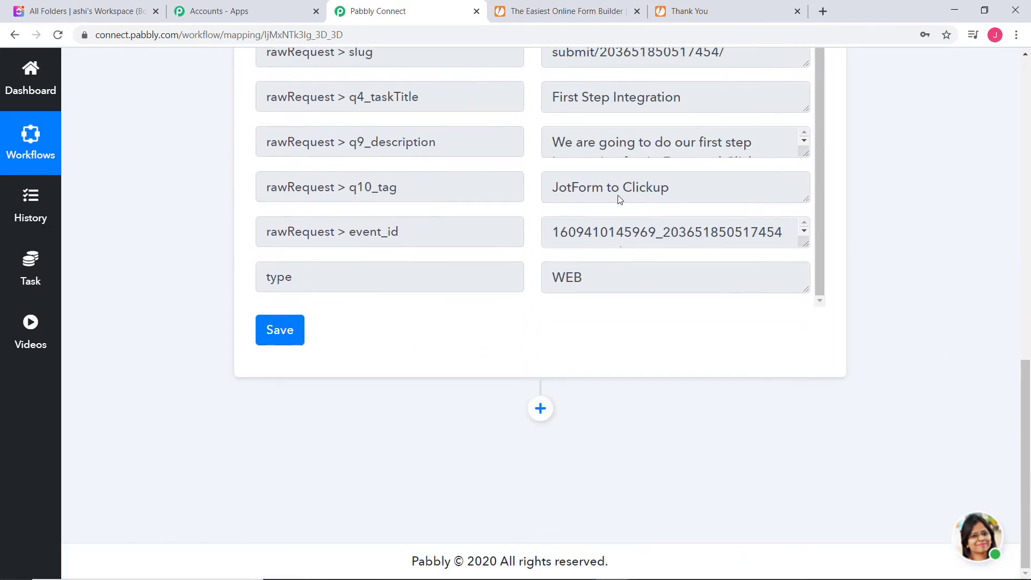
click(297, 324)
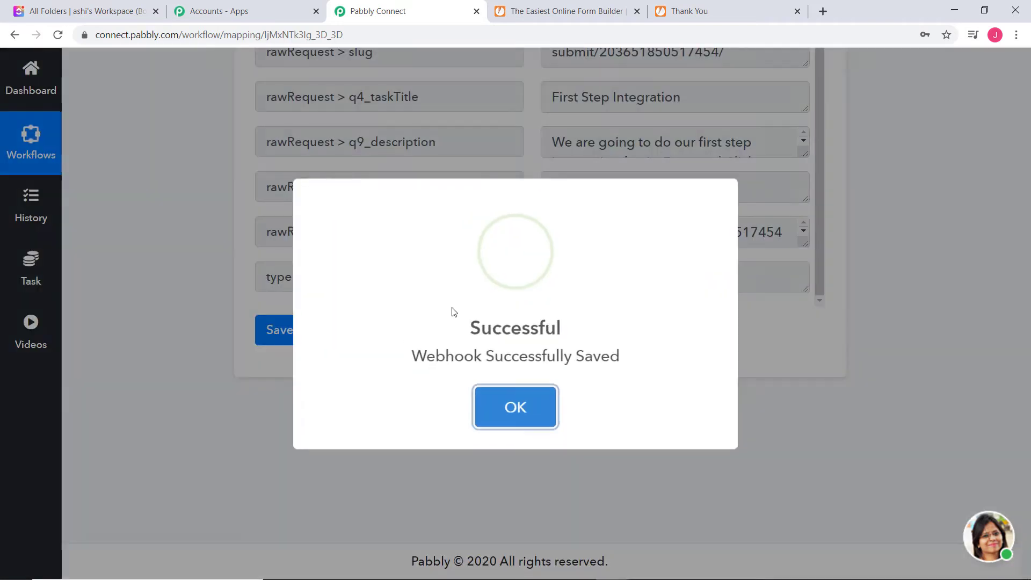
click(509, 424)
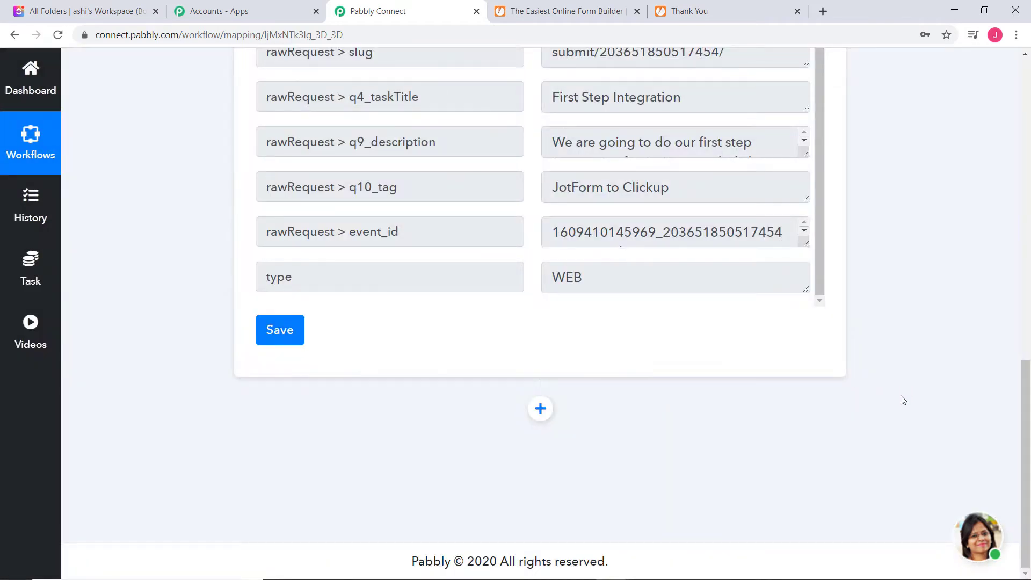
- Add an action after the JotForm trigger with ClickUp as the app and Create Task as the action event
click(540, 408)
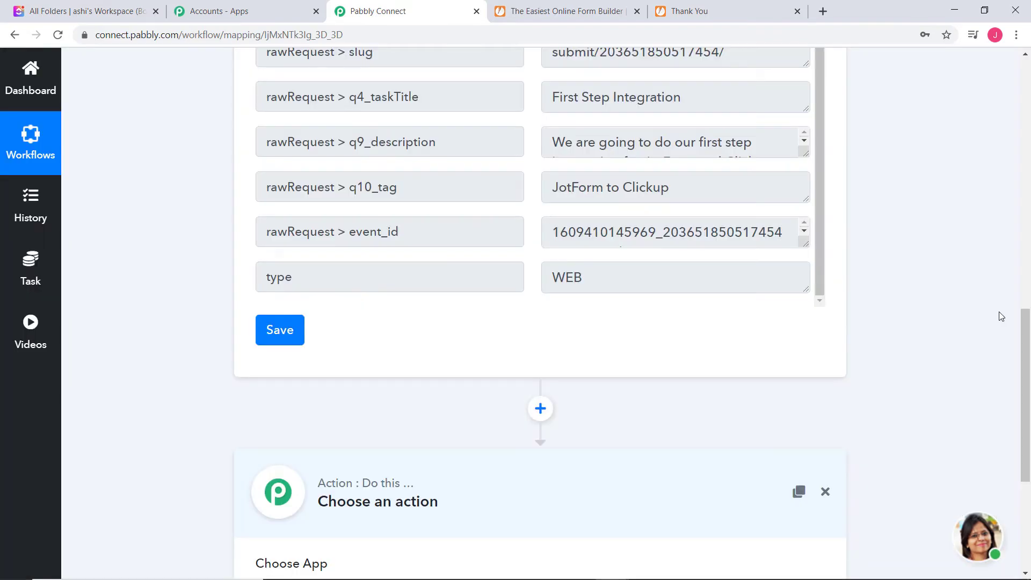
scroll(1008, 333, down, 5)
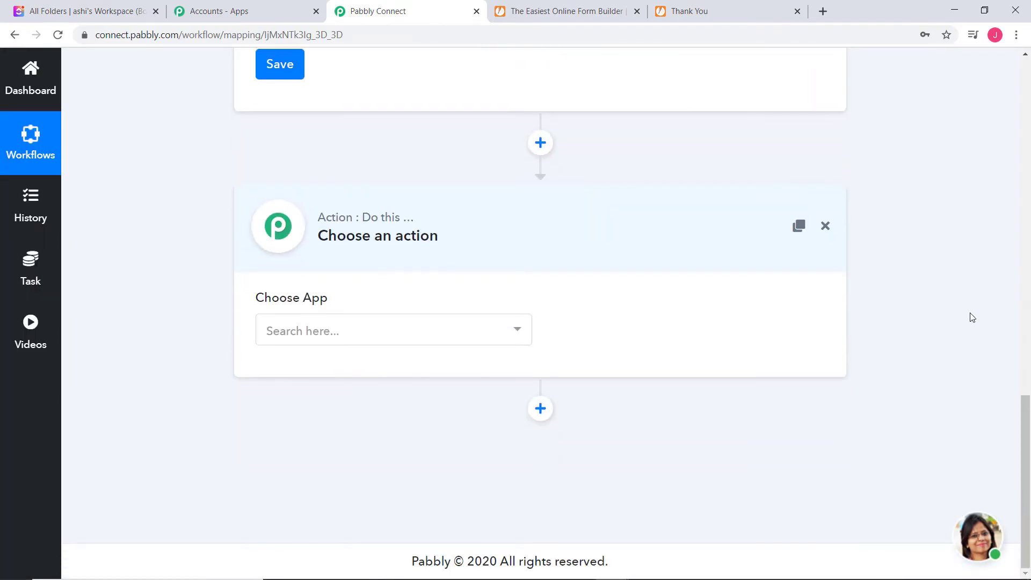
click(460, 334)
text(cli)
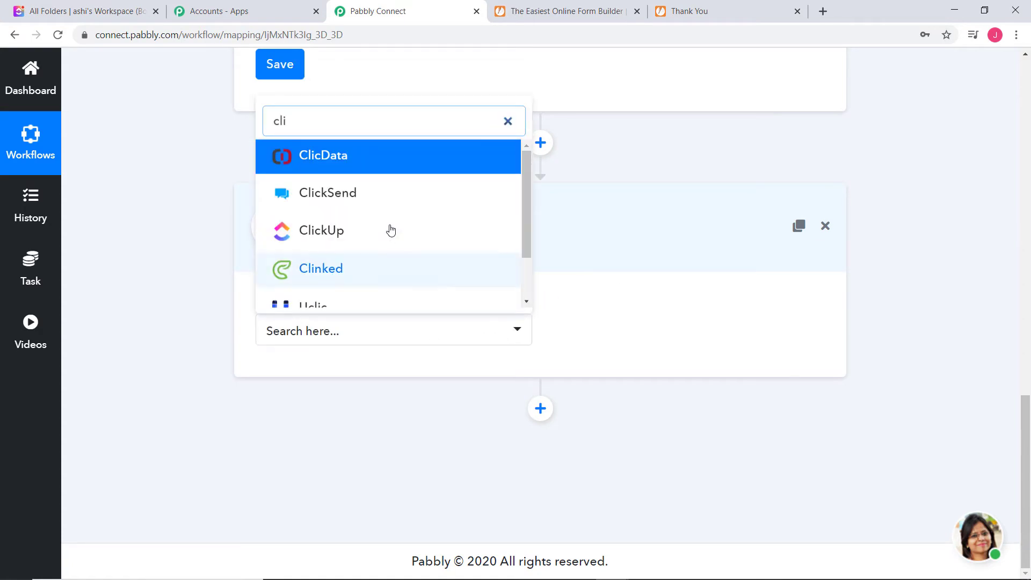
click(386, 229)
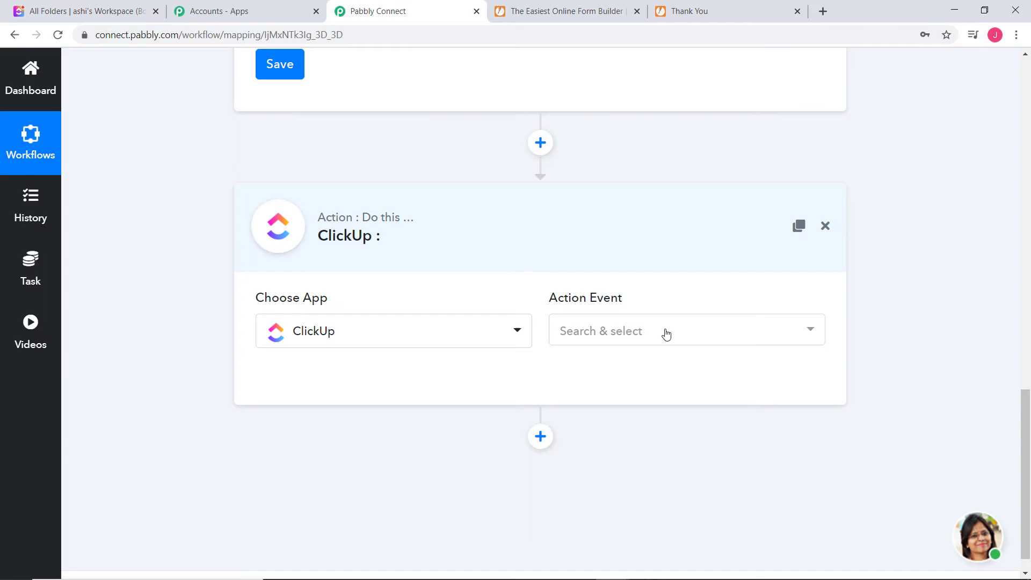
click(665, 334)
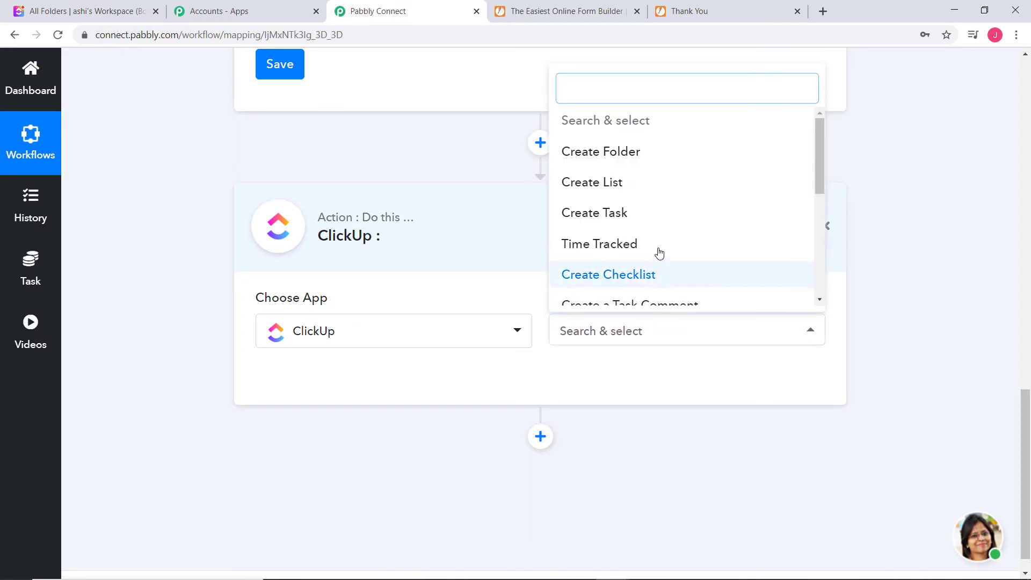
click(665, 213)
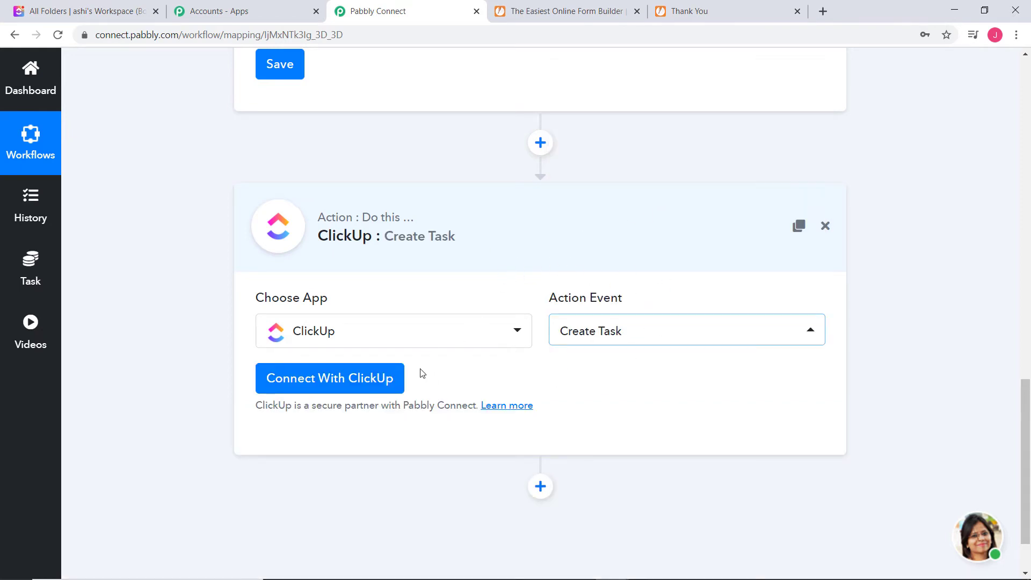
- Start connecting ClickUp with New Credentials and read the instructions for finding the API token
click(361, 375)
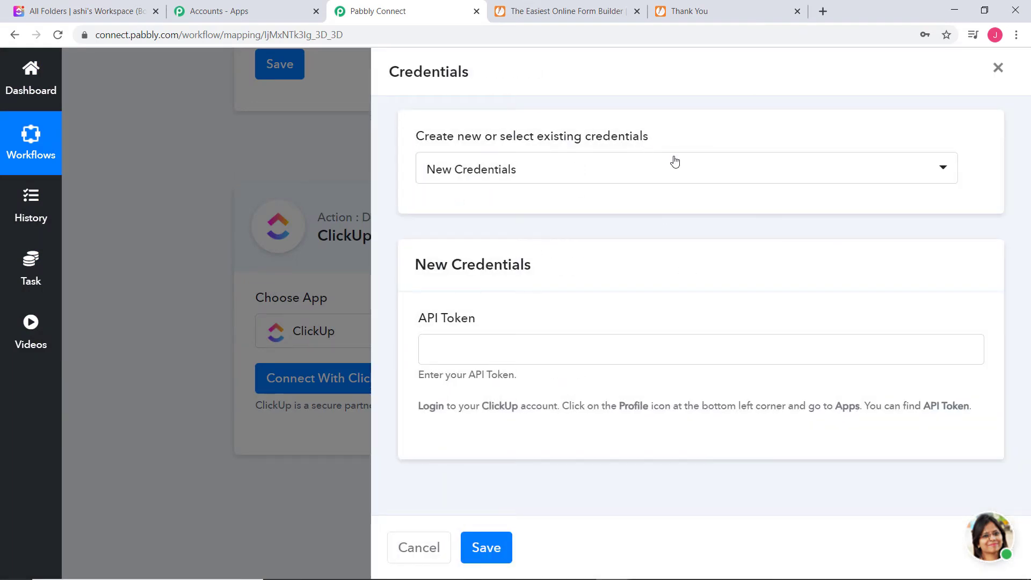
click(680, 172)
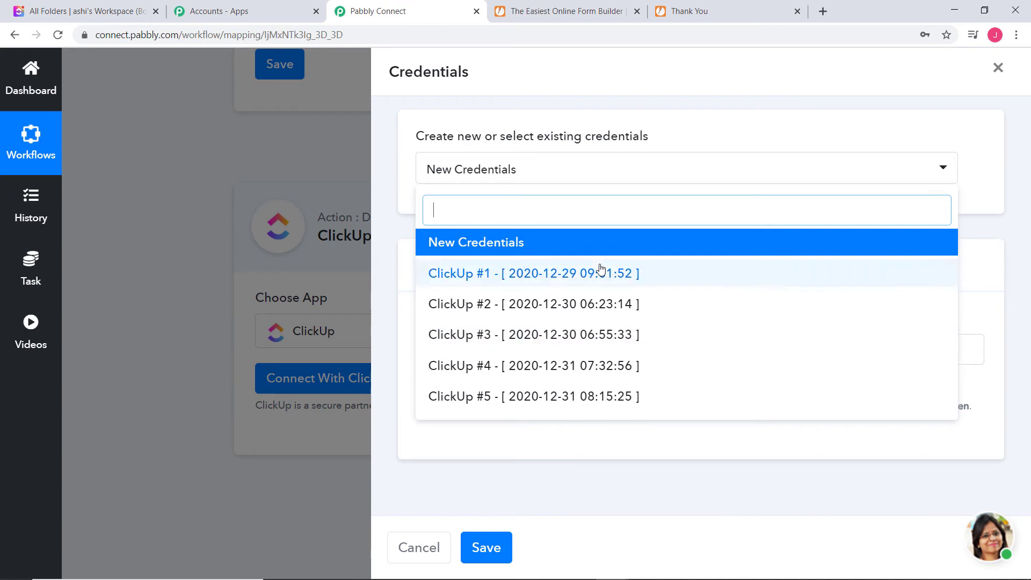
click(513, 246)
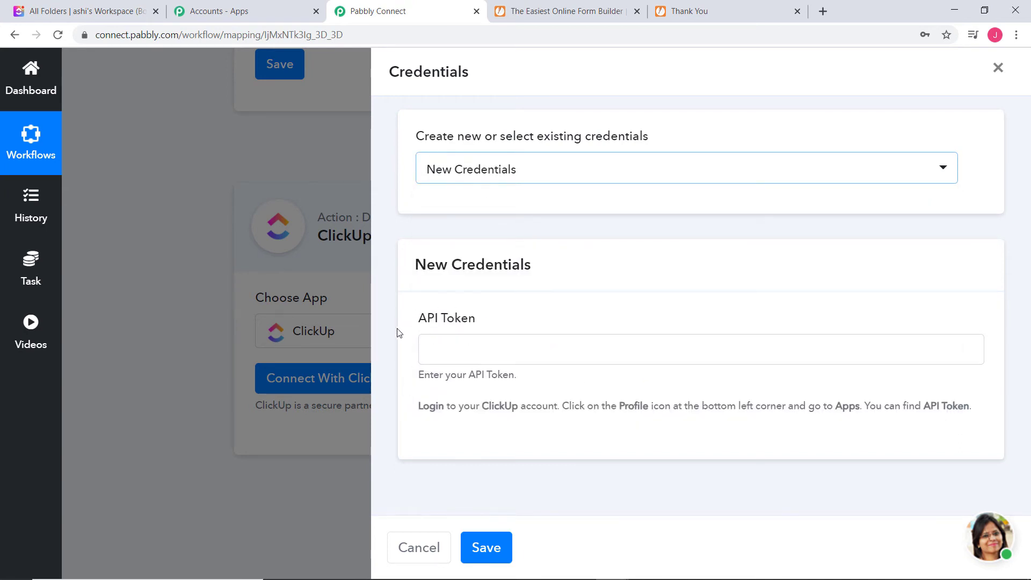
drag(417, 405, 1028, 409)
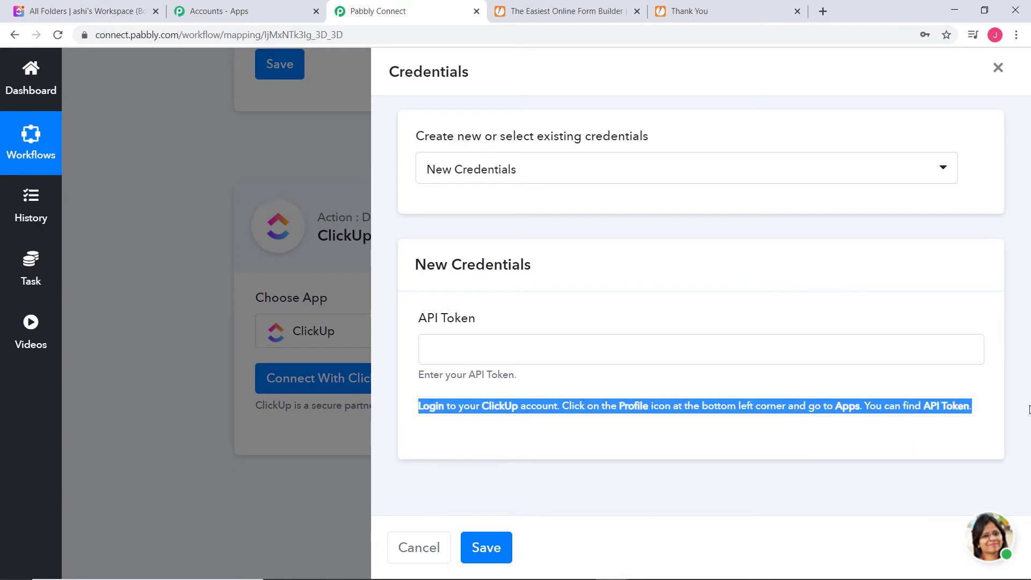
click(944, 408)
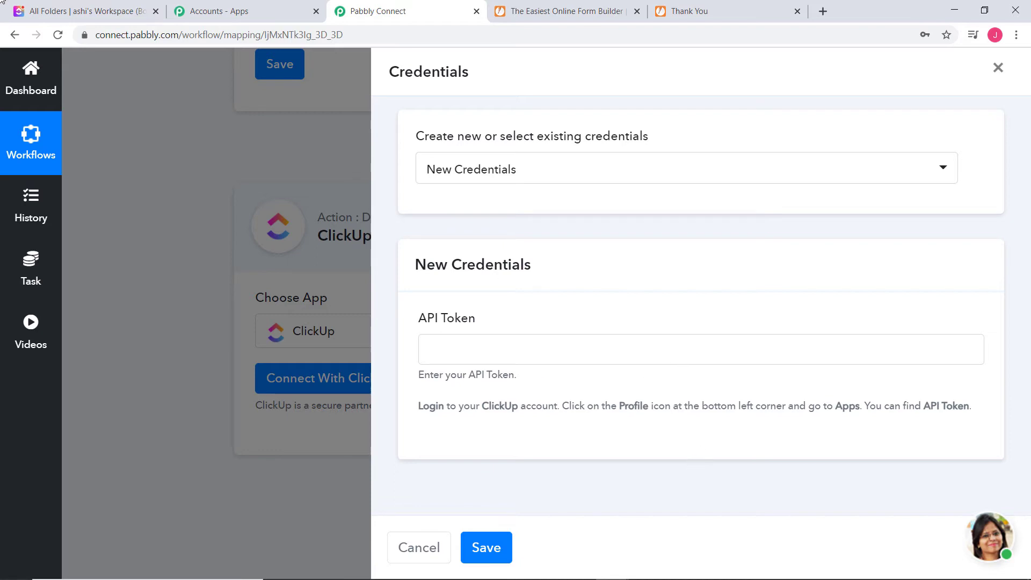
- Switch to ClickUp, open the profile's Apps settings and copy the API token
click(95, 13)
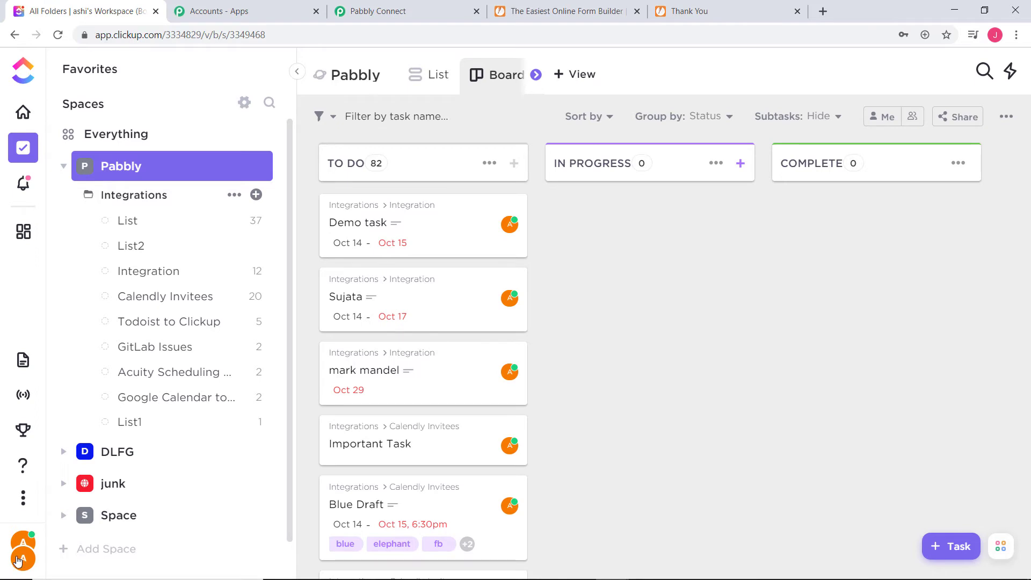
click(19, 559)
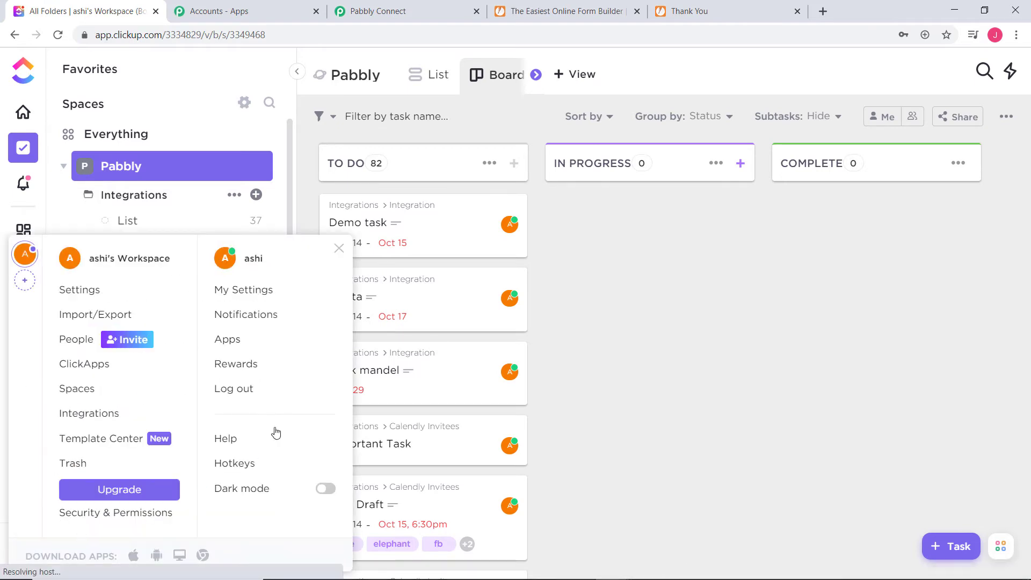
click(225, 343)
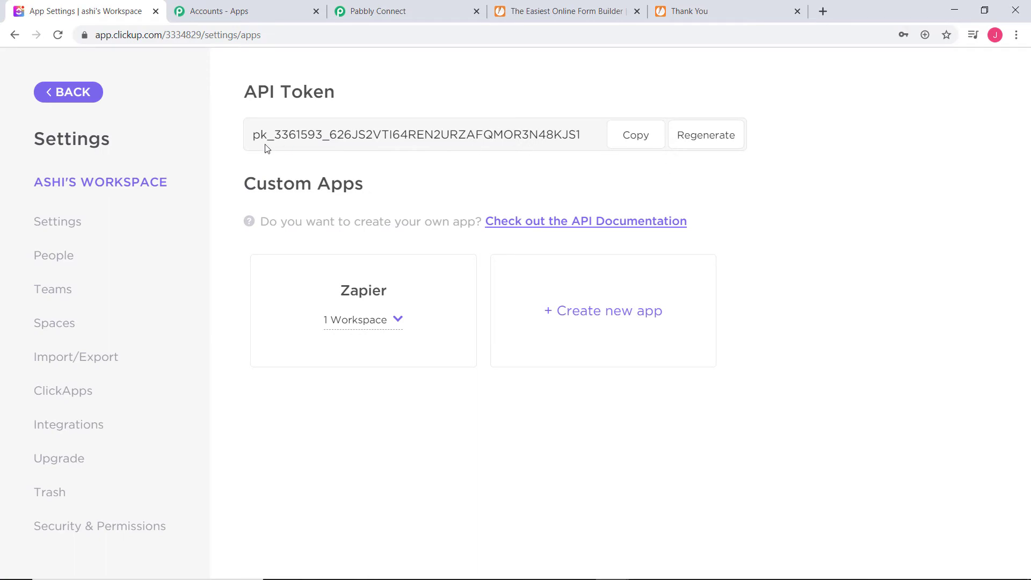
click(641, 143)
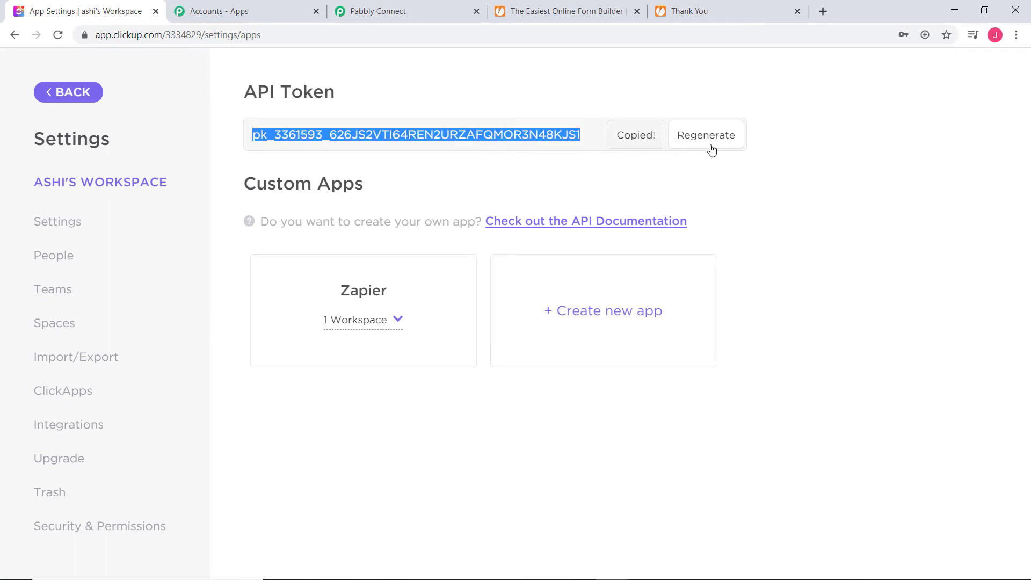
- Return to Pabbly Connect, paste the API token into the new ClickUp credentials and save the connection
click(375, 12)
click(442, 355)
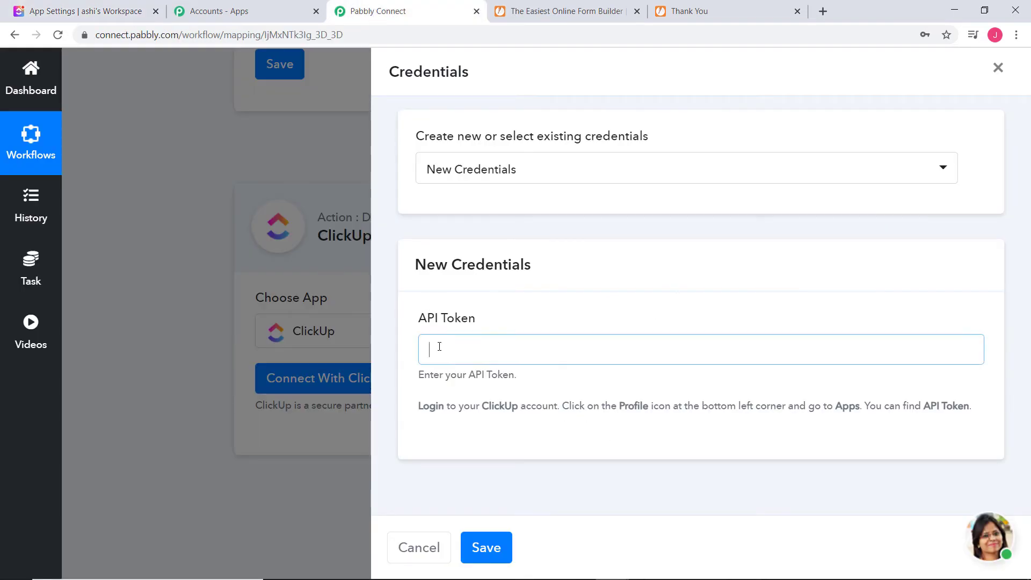
right_click(439, 349)
click(484, 459)
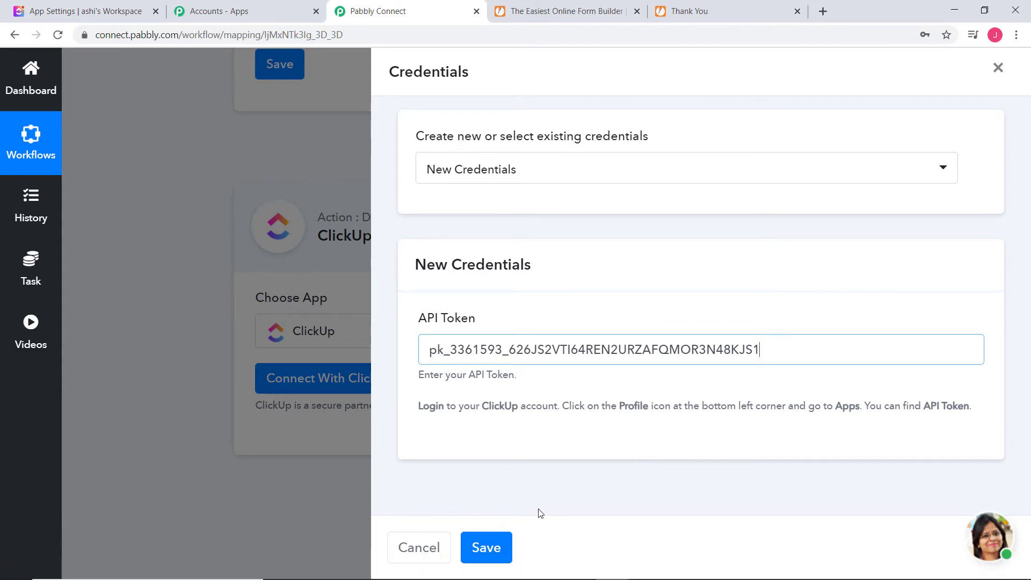
click(485, 544)
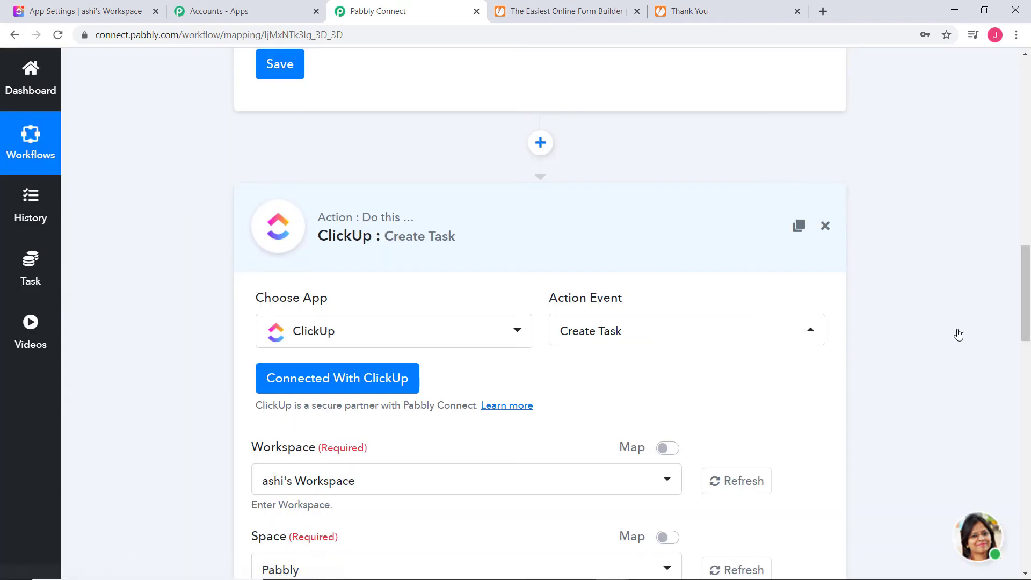
scroll(953, 328, down, 8)
scroll(951, 325, down, 5)
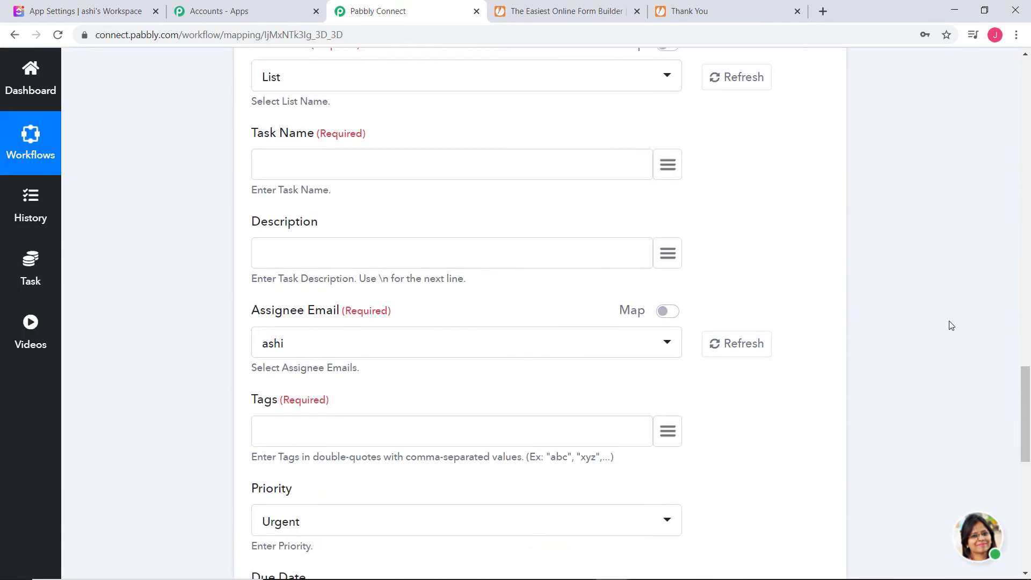
- Leave ClickUp's settings to view the workspace's spaces, and select Pabbly as the Space in the Pabbly Connect action
scroll(948, 325, up, 10)
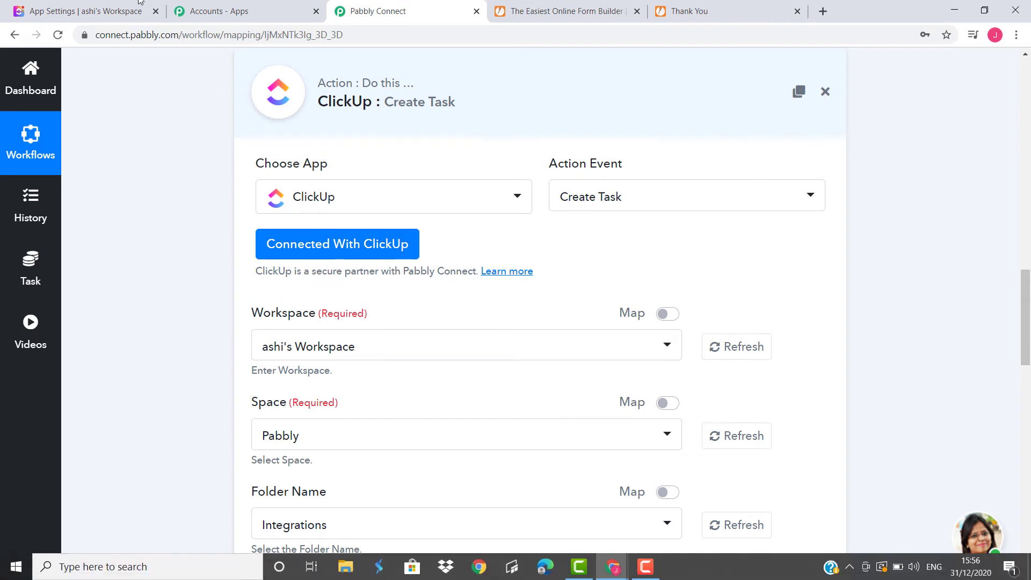
click(102, 12)
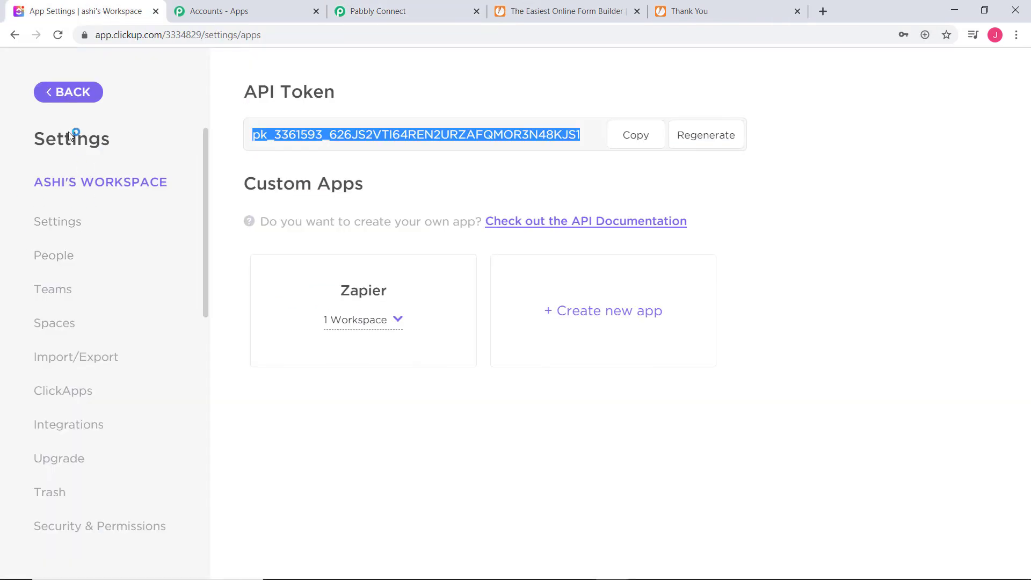
click(85, 90)
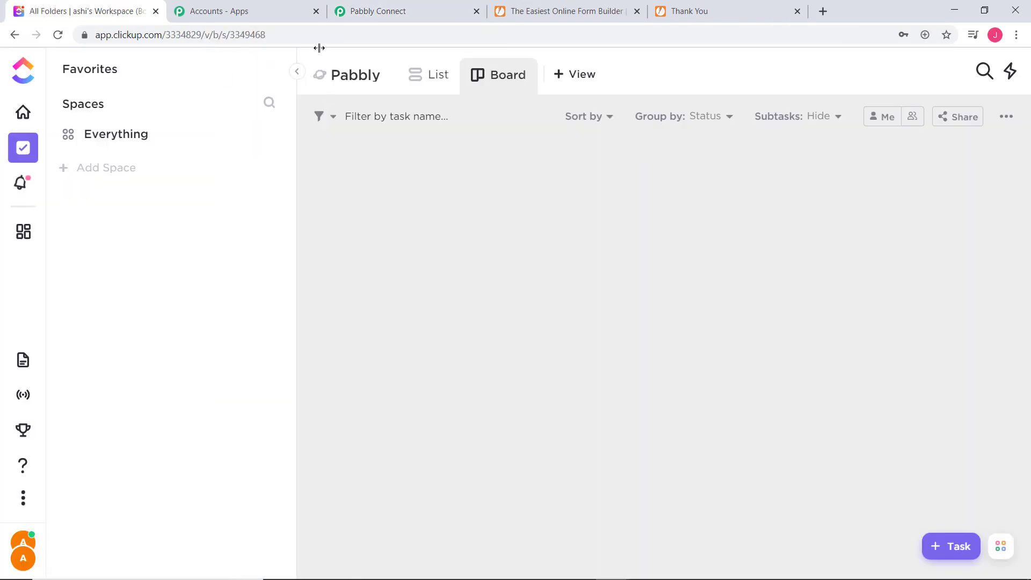
click(378, 11)
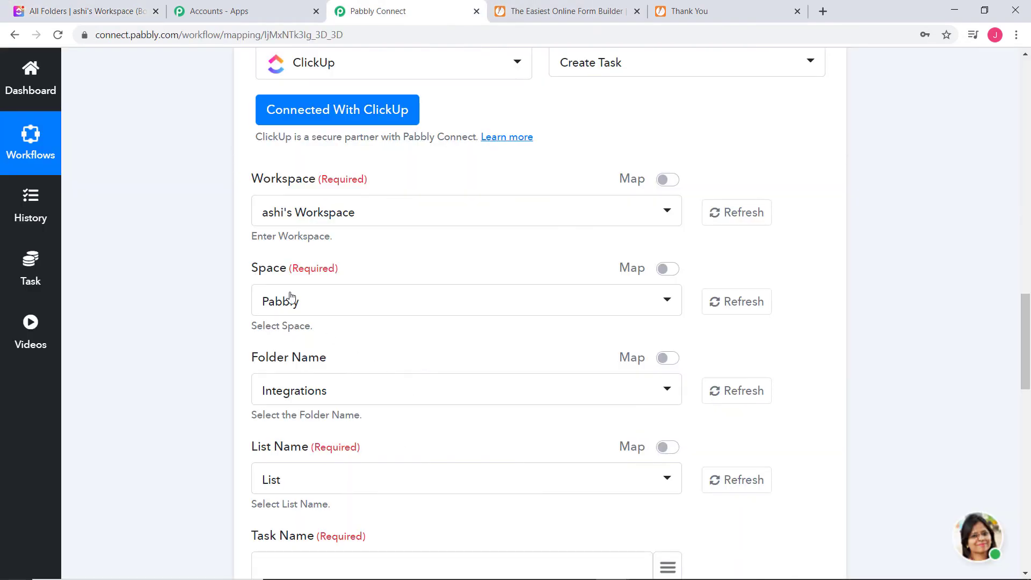
click(322, 306)
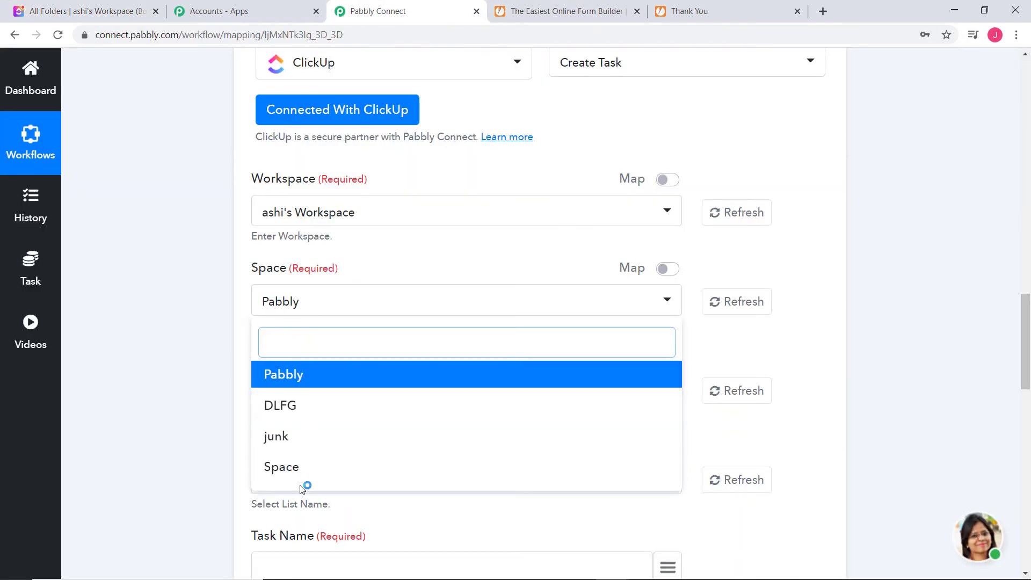
click(74, 10)
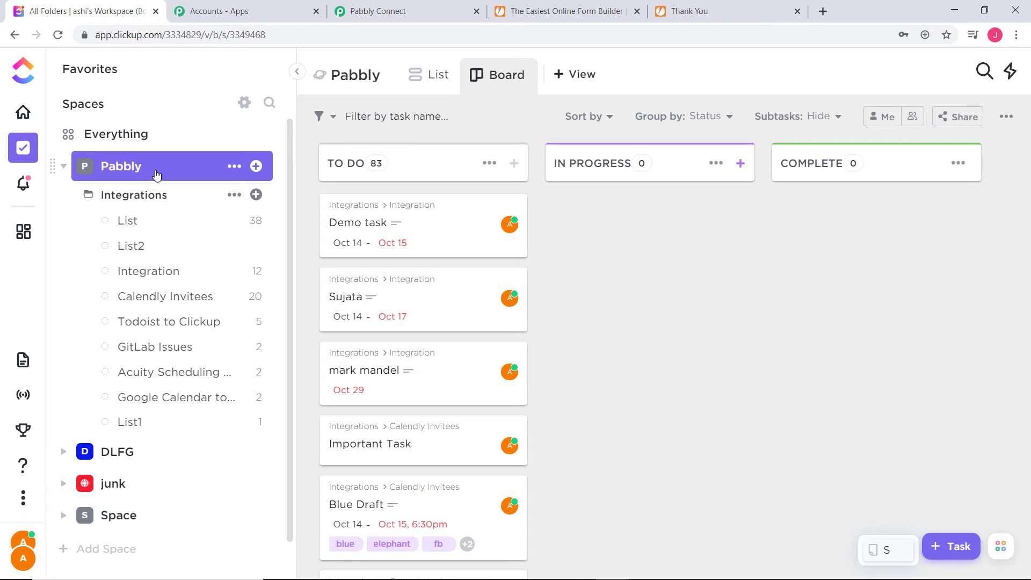
click(410, 11)
click(299, 375)
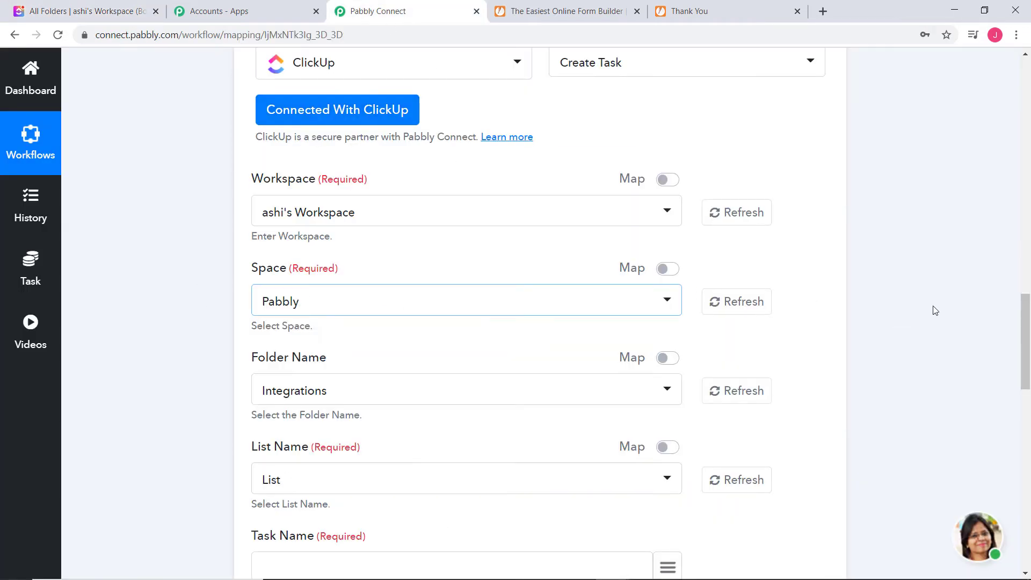
- Select Integrations as the Folder Name for the ClickUp task
scroll(907, 269, down, 3)
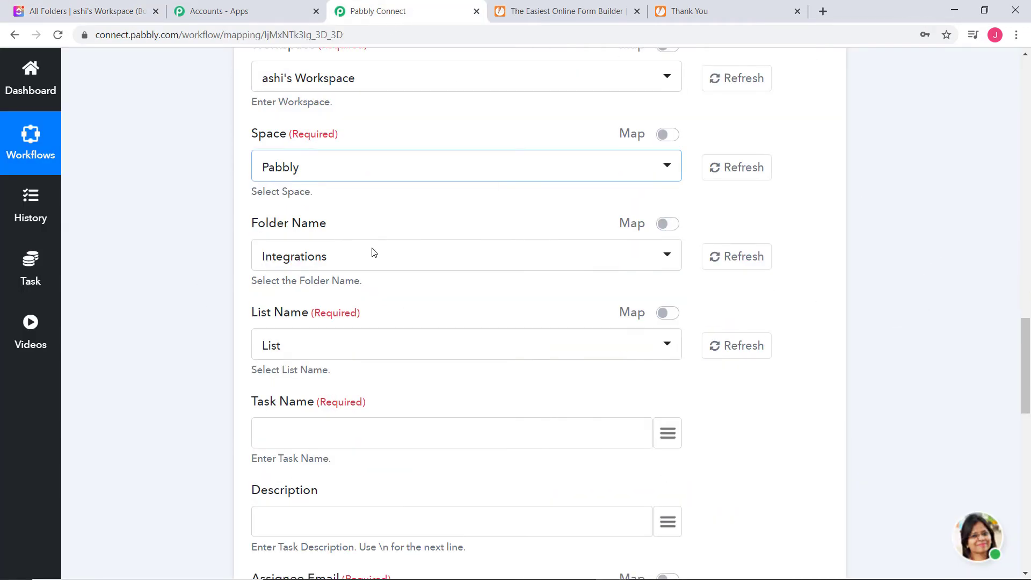
click(298, 259)
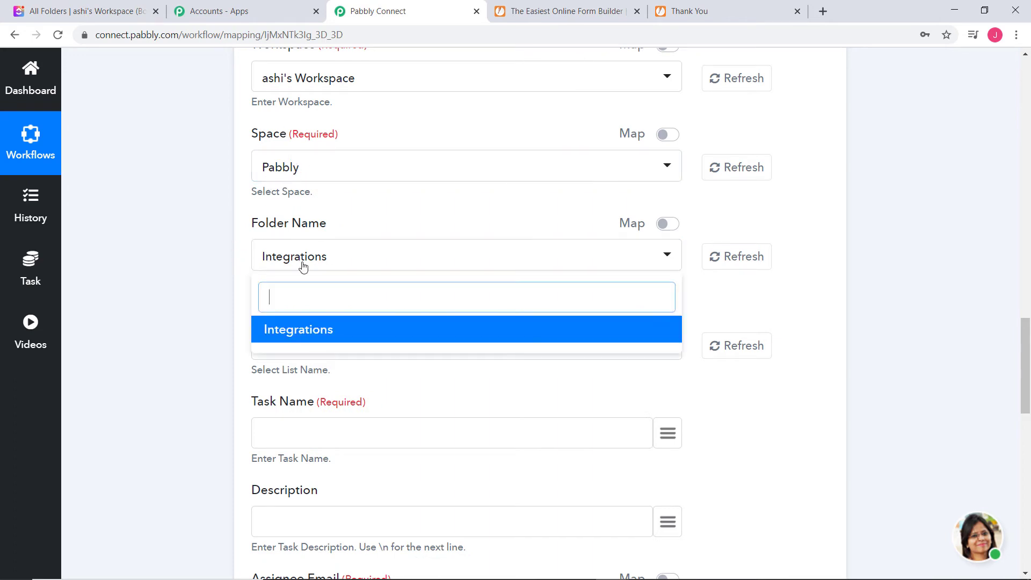
click(306, 336)
- Look up the Integration list under the Integrations folder in ClickUp, and choose Integration as the List Name in Pabbly Connect
click(312, 349)
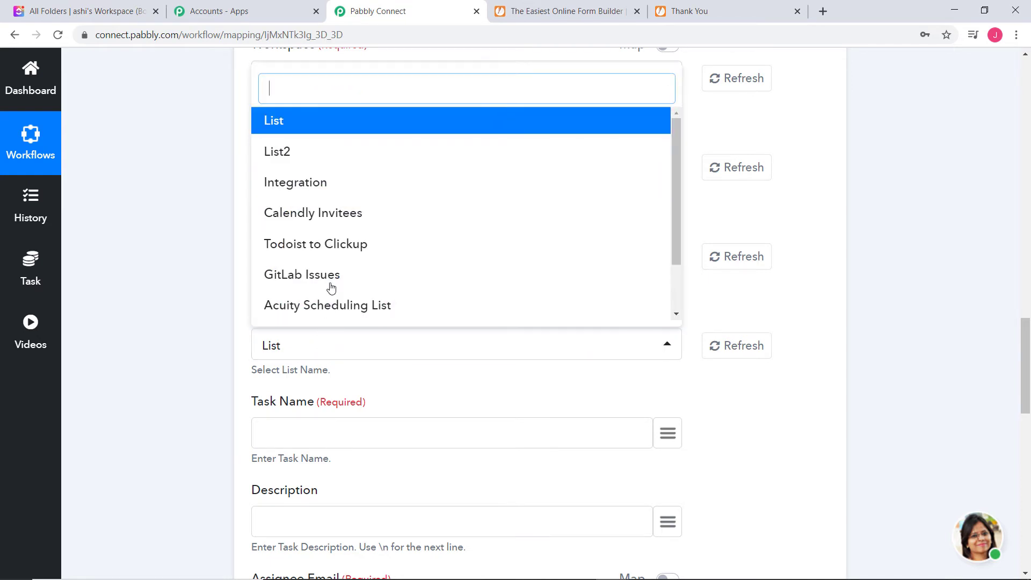
click(142, 260)
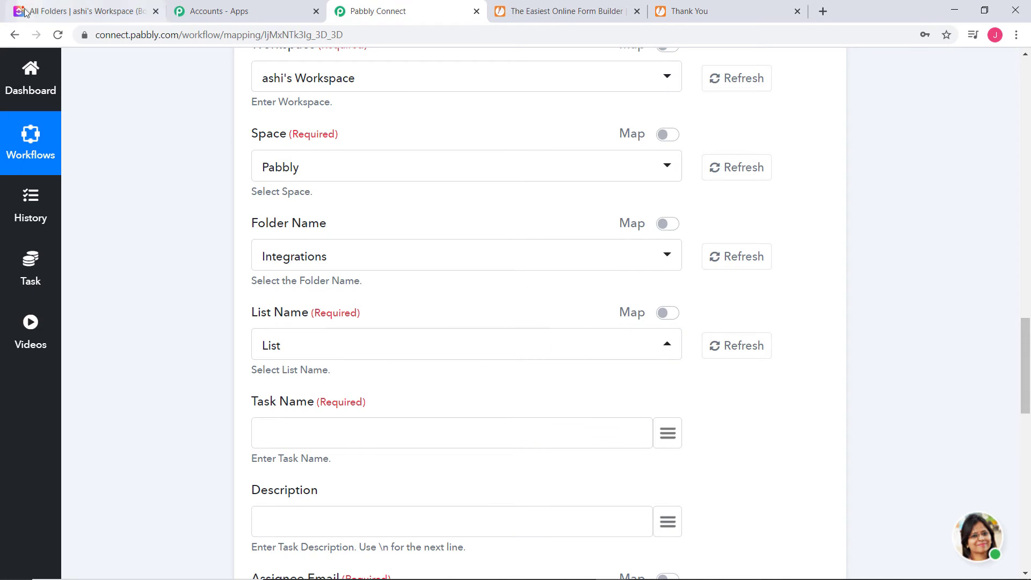
click(55, 11)
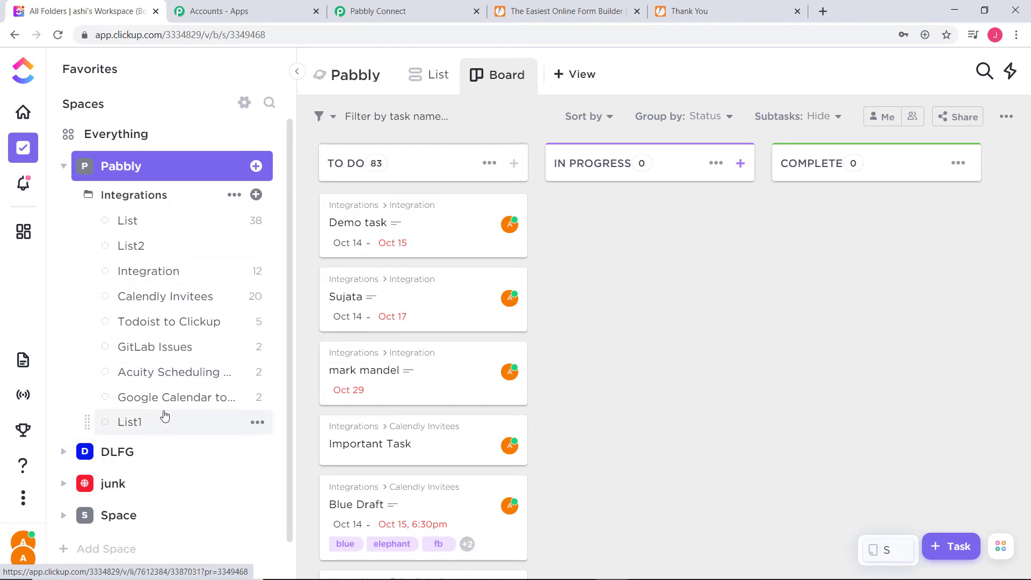
click(163, 275)
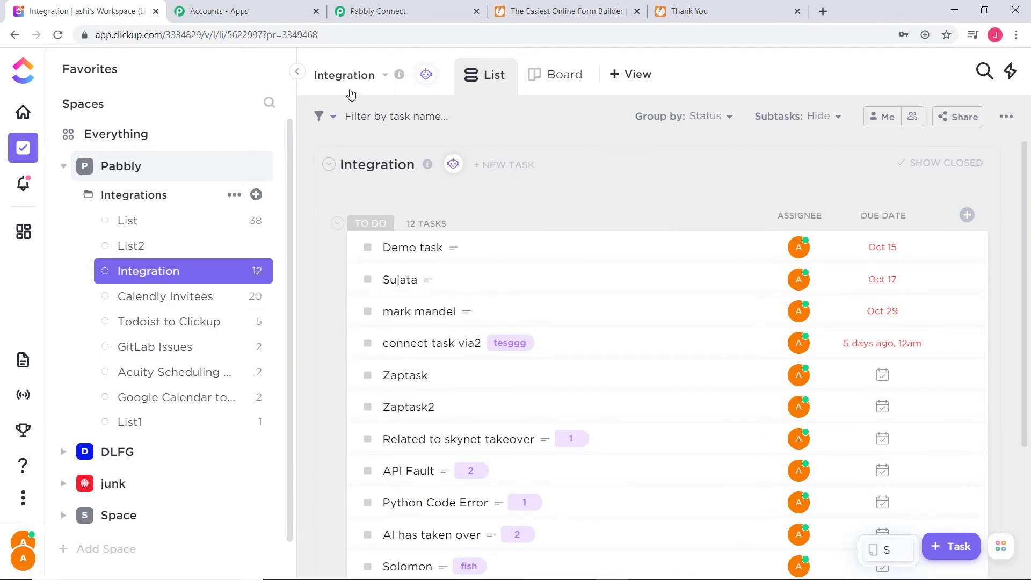
click(388, 13)
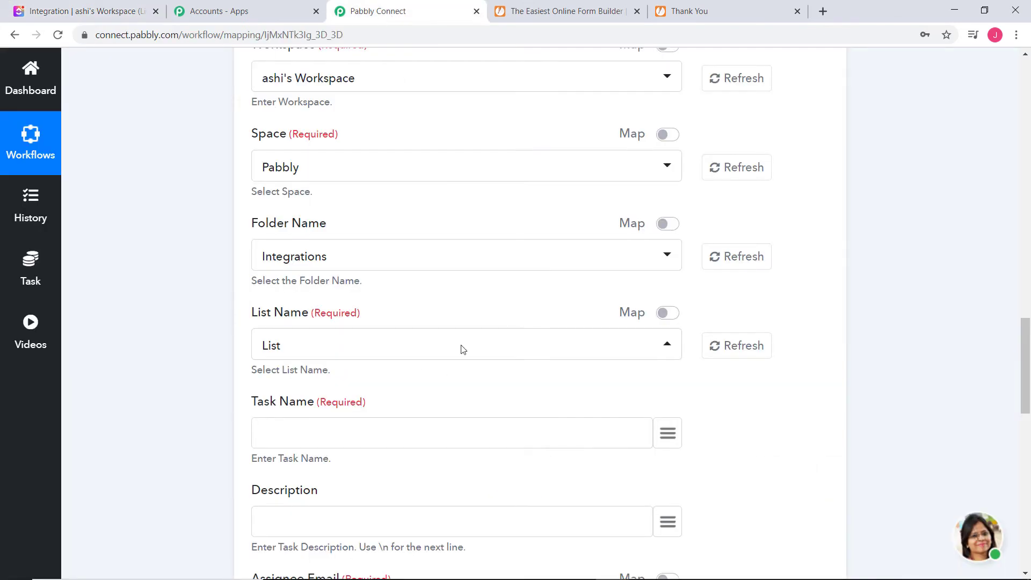
click(397, 343)
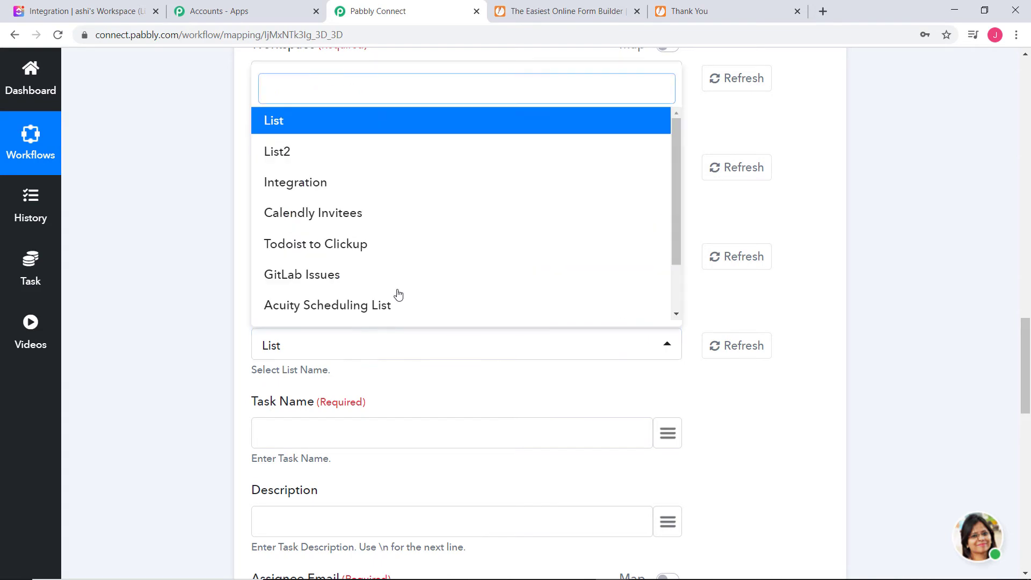
click(365, 186)
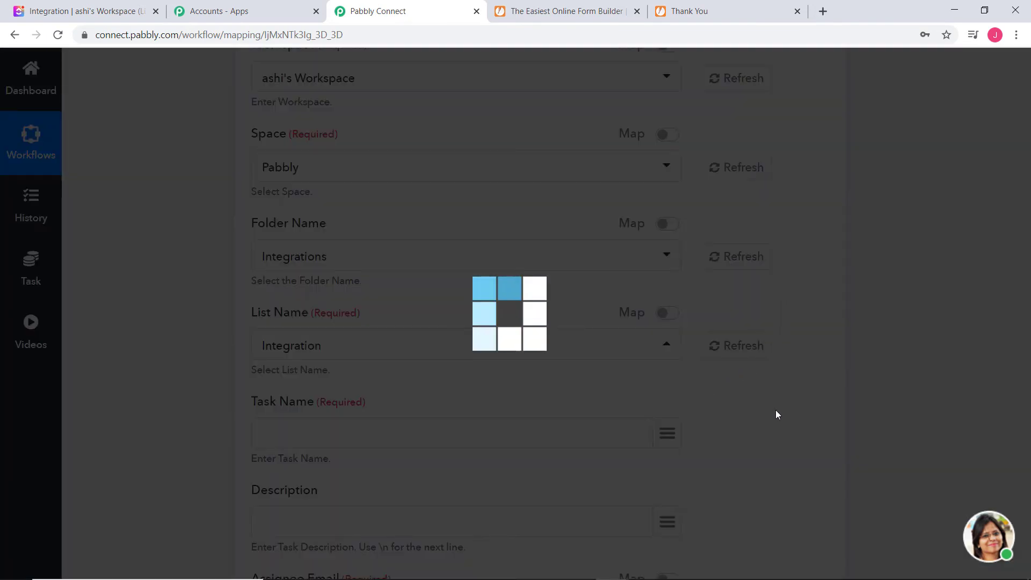
- Map the trigger's formTitle value to Task Name and its pretty value to Description
scroll(775, 411, down, 5)
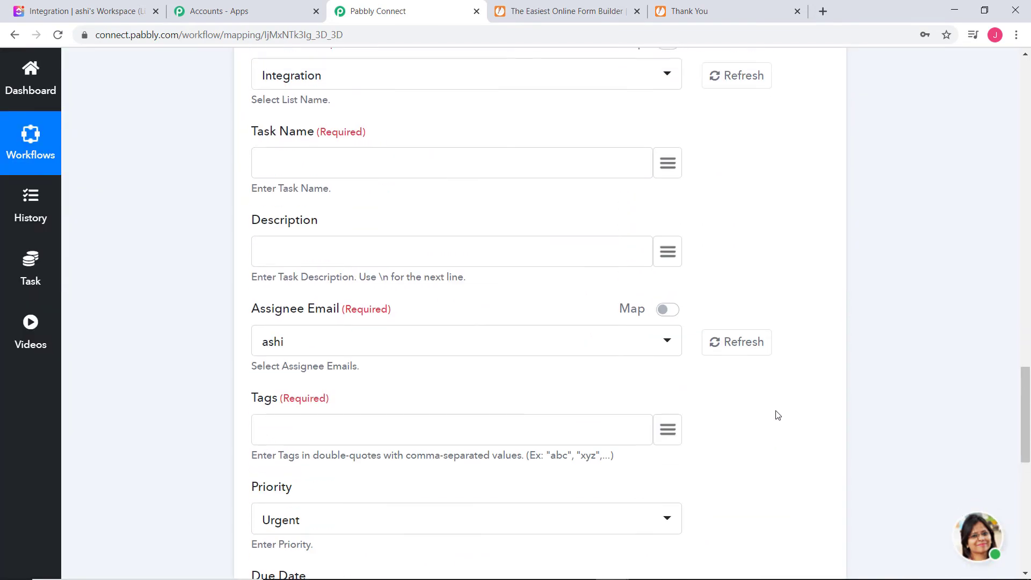
click(667, 166)
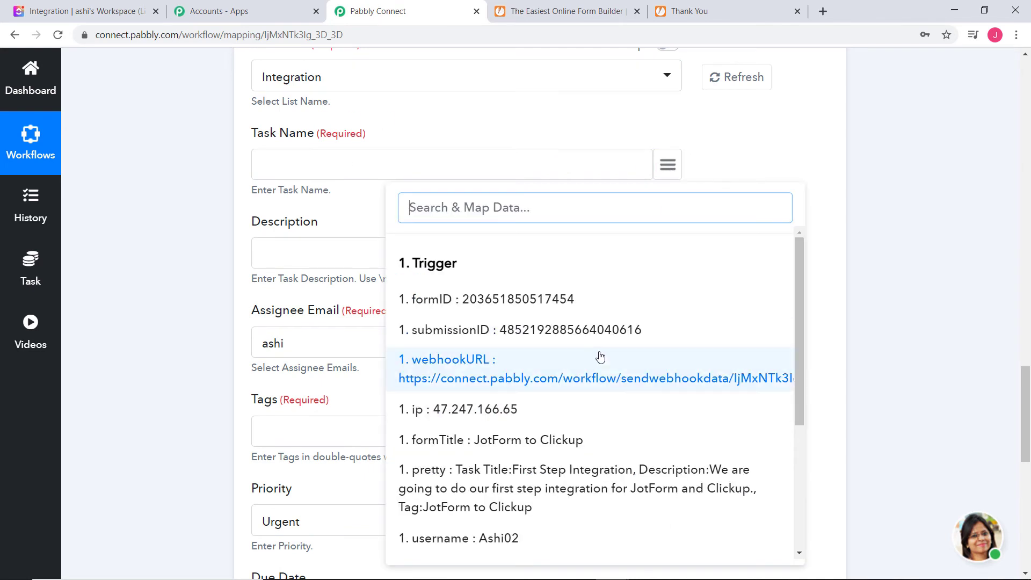
click(573, 443)
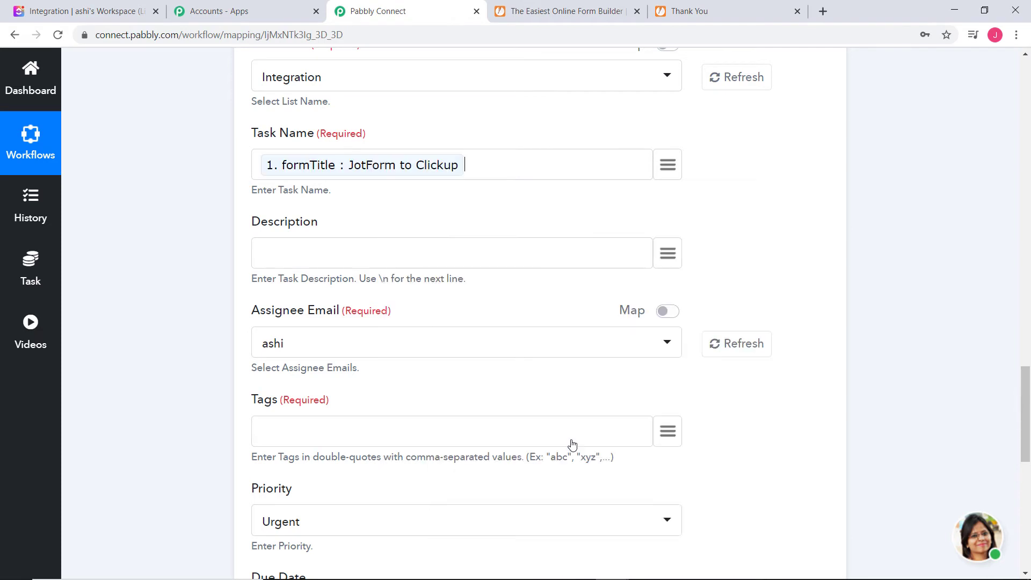
click(668, 254)
scroll(713, 421, down, 3)
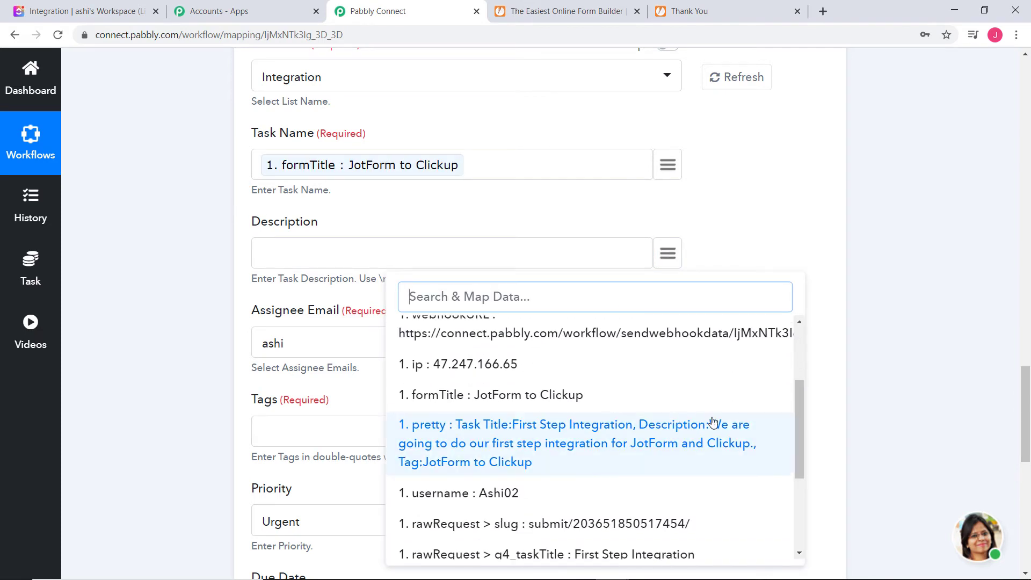
click(688, 436)
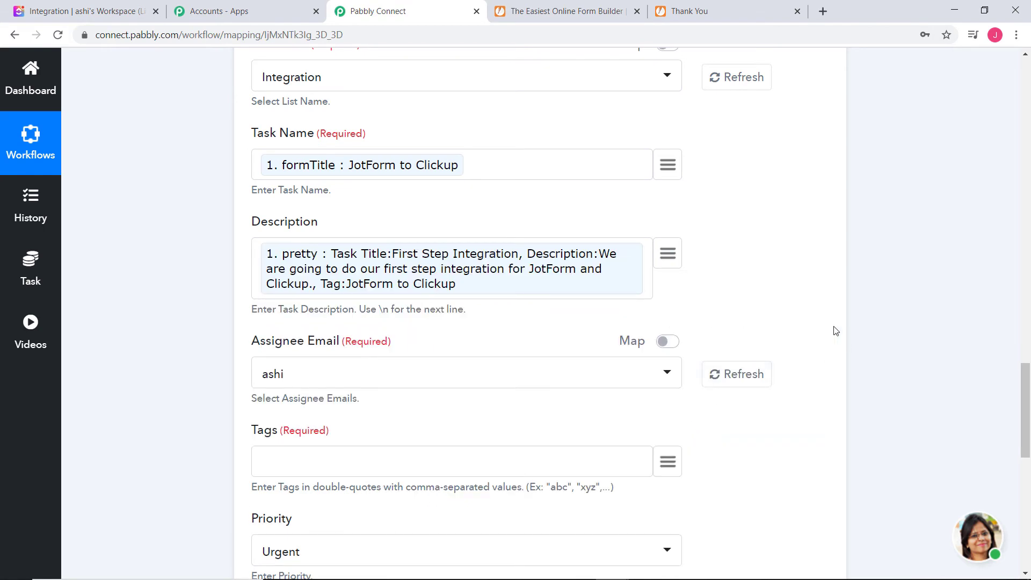
- Fill Tags with a pair of double quotes enclosing the trigger's mapped rawRequest > q10_tag value
scroll(816, 308, down, 3)
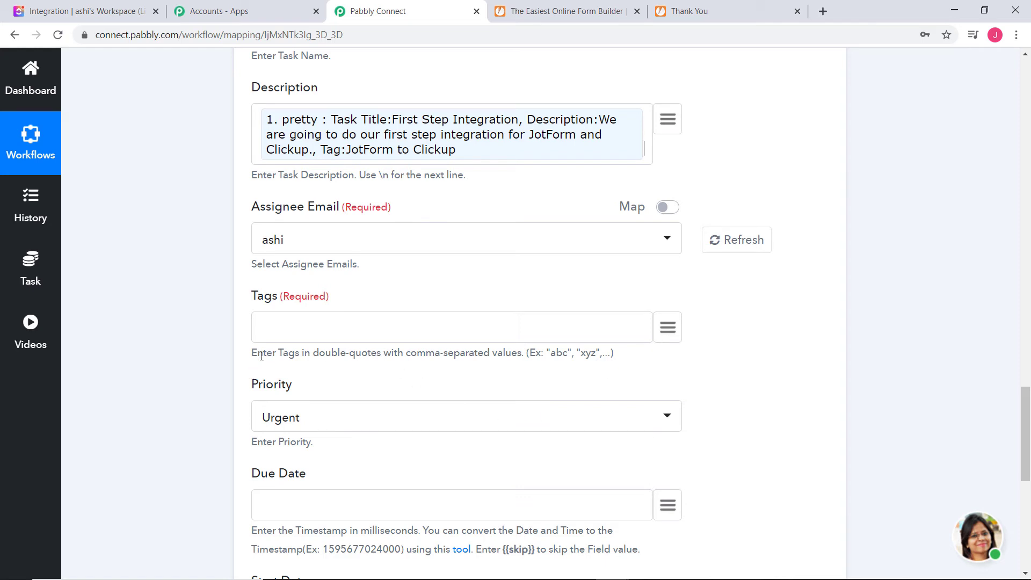
drag(257, 356, 406, 354)
click(435, 338)
text("")
click(667, 326)
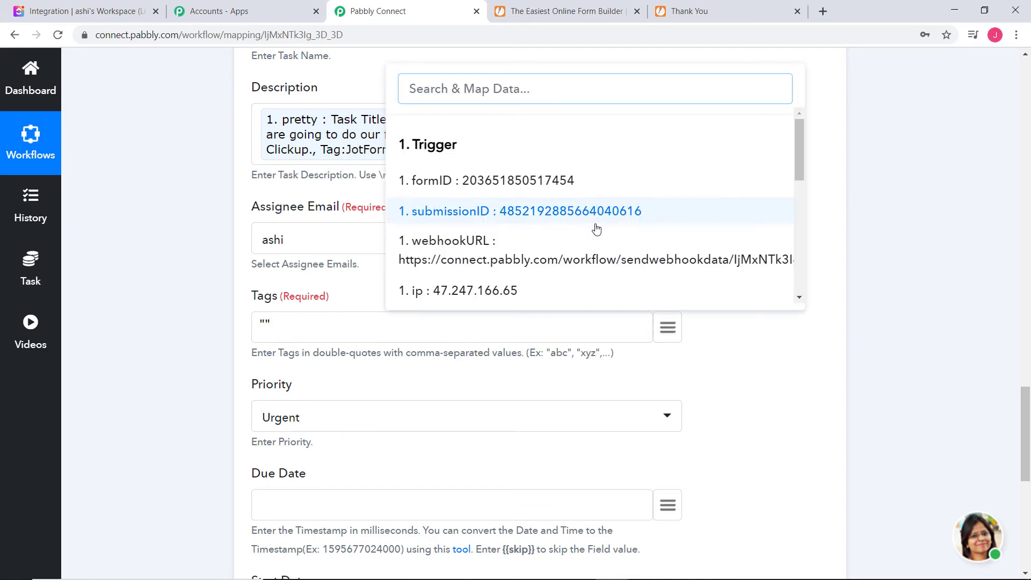
scroll(593, 228, down, 3)
scroll(593, 227, down, 3)
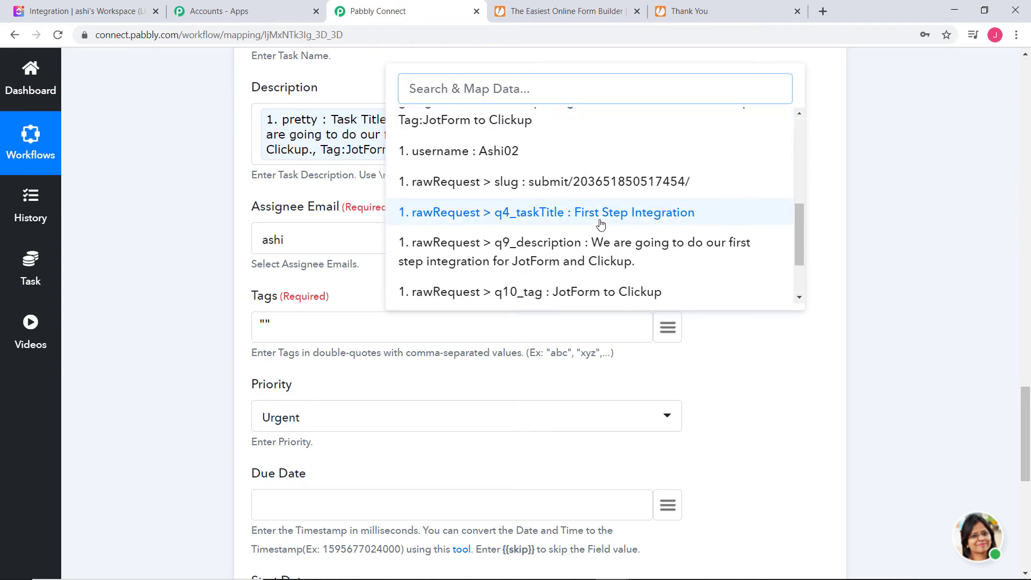
scroll(600, 225, down, 2)
click(591, 210)
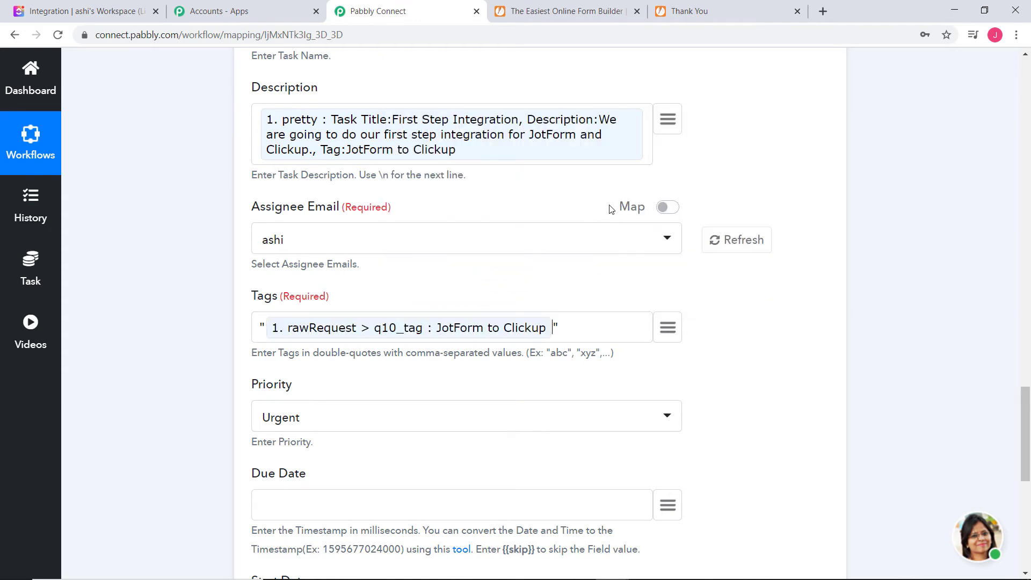
- Read the timestamp instructions and set both Due Date and Start Date to {{skip}}
scroll(376, 392, down, 3)
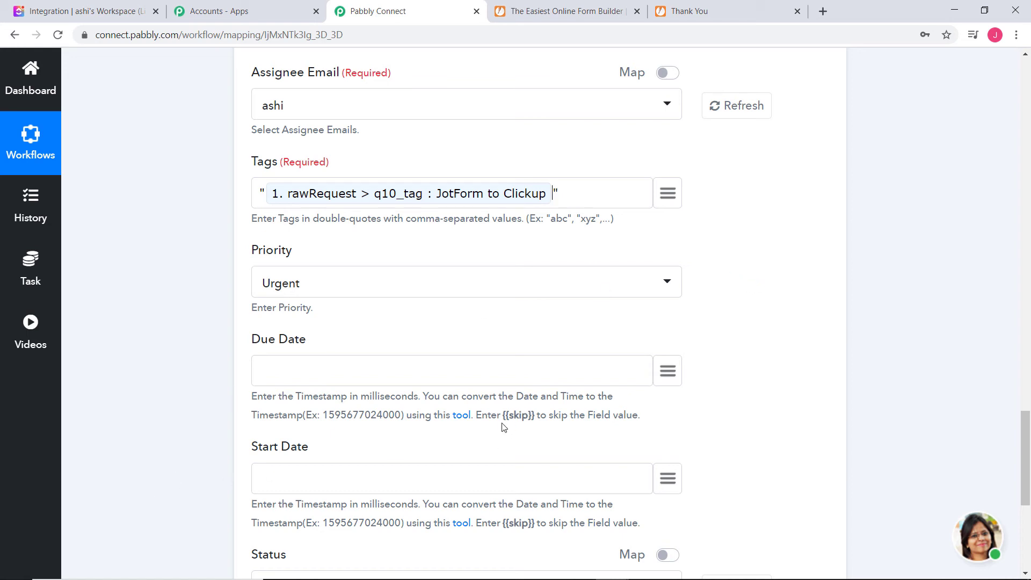
drag(502, 419, 541, 416)
click(557, 415)
drag(251, 397, 422, 397)
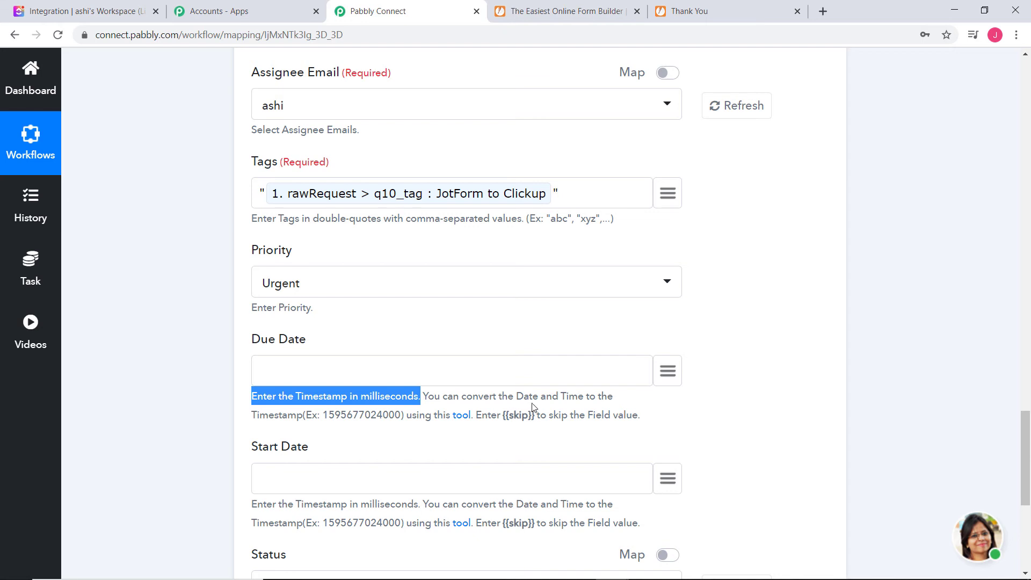
click(552, 398)
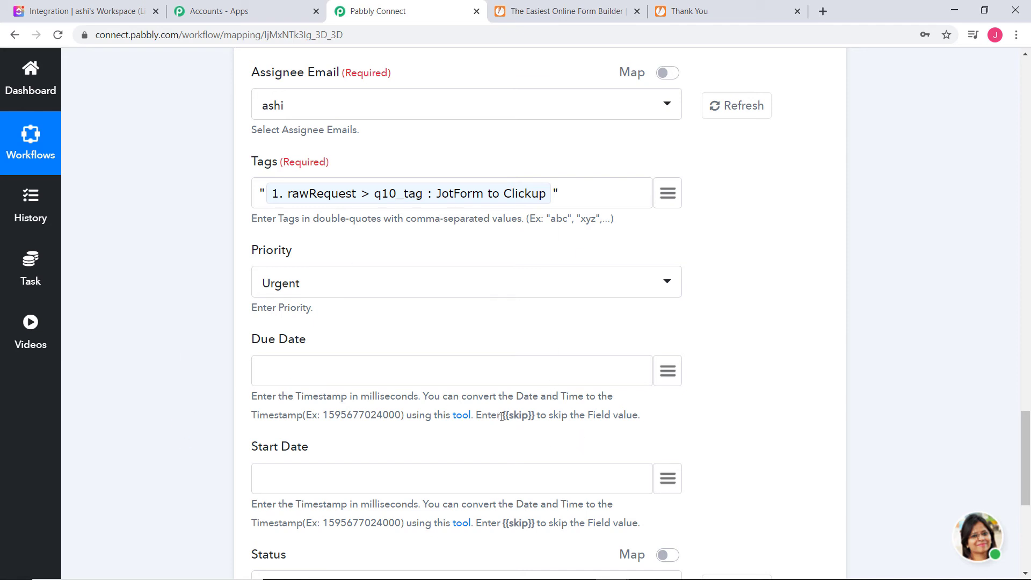
drag(503, 419, 534, 426)
key(ctrl+c)
click(378, 375)
key(ctrl+v)
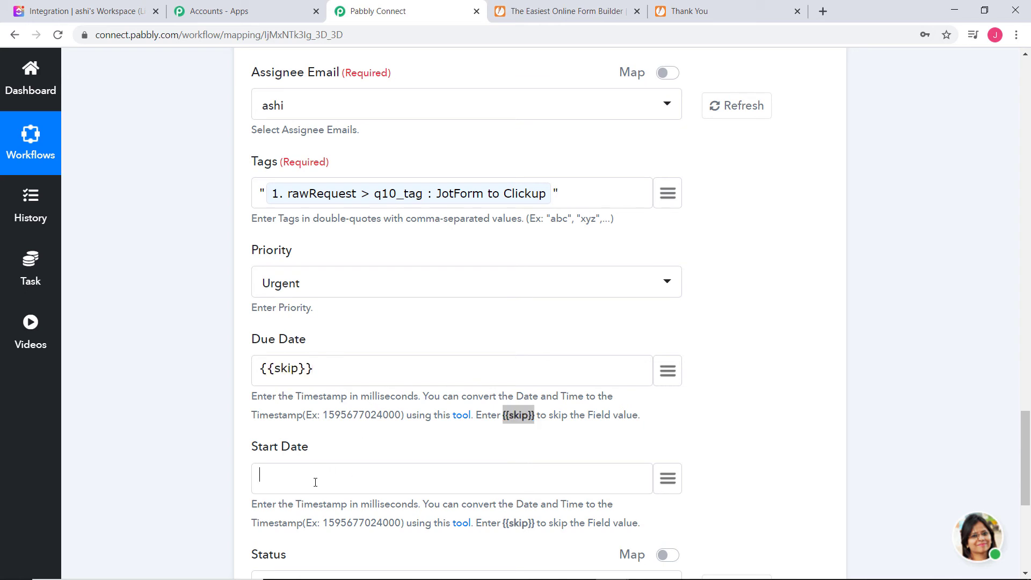
key(ctrl+v)
click(720, 371)
- Send a test request for the ClickUp Create Task action, review the API response and save the action
scroll(756, 373, down, 6)
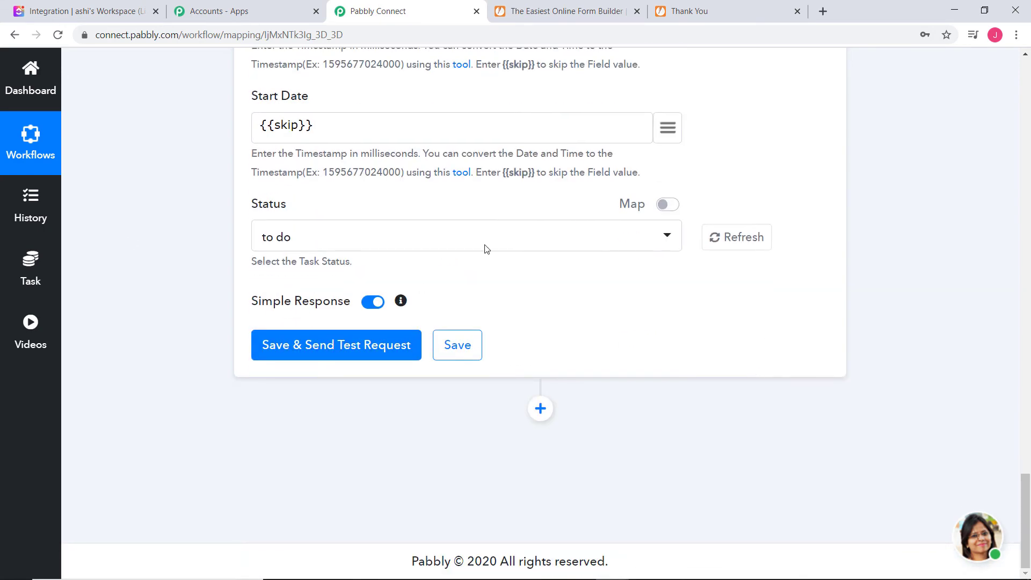
click(357, 357)
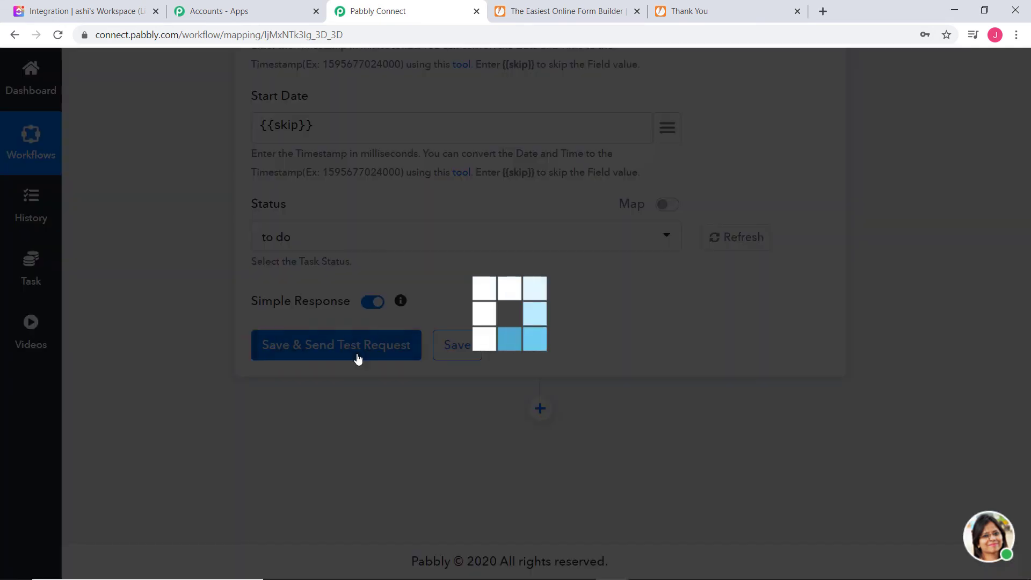
scroll(936, 384, down, 7)
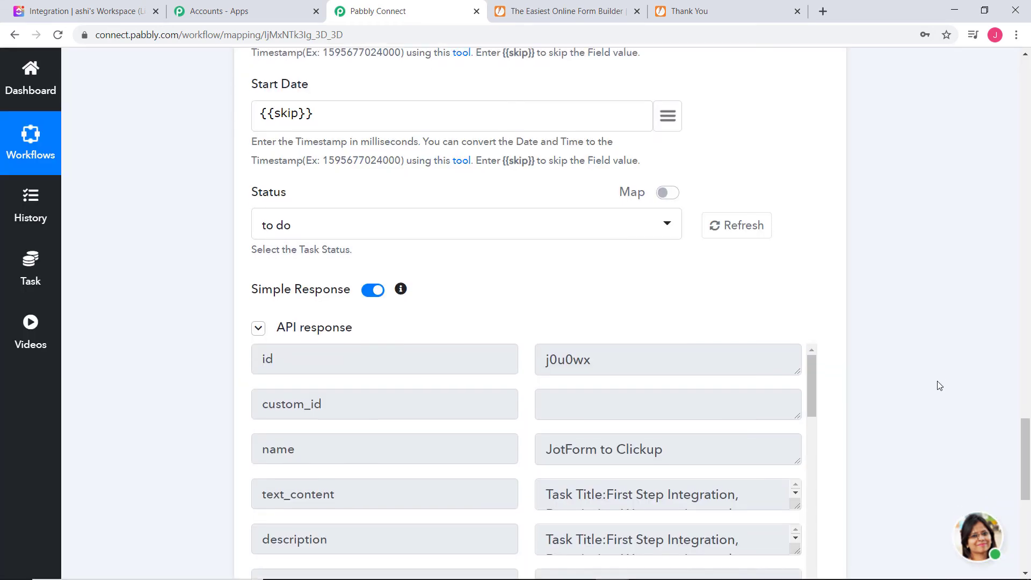
scroll(938, 385, down, 1)
click(465, 395)
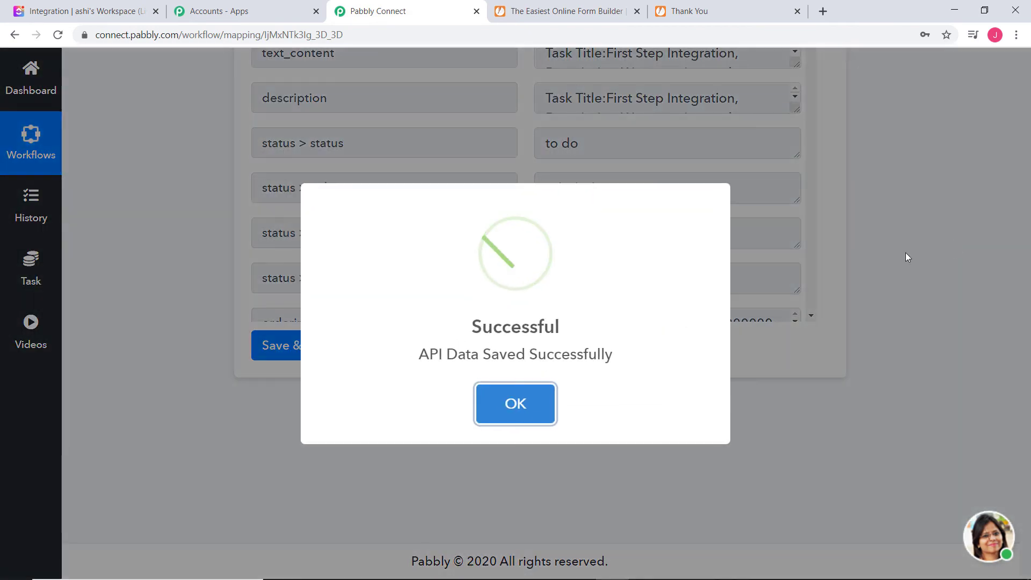
click(512, 411)
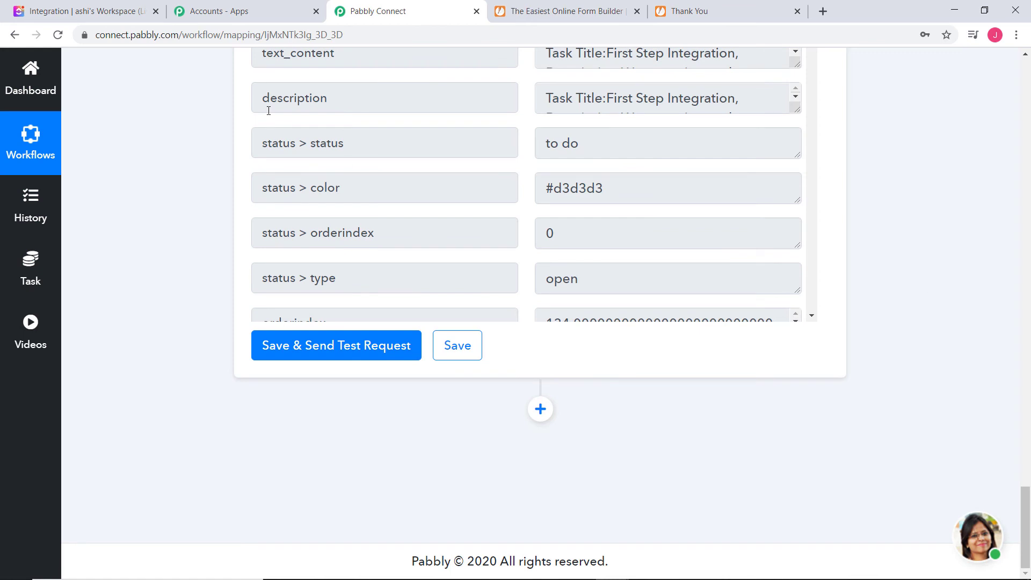
- Switch to ClickUp, open the last JotForm to Clickup task in the Integration list, review its details and close it
click(91, 11)
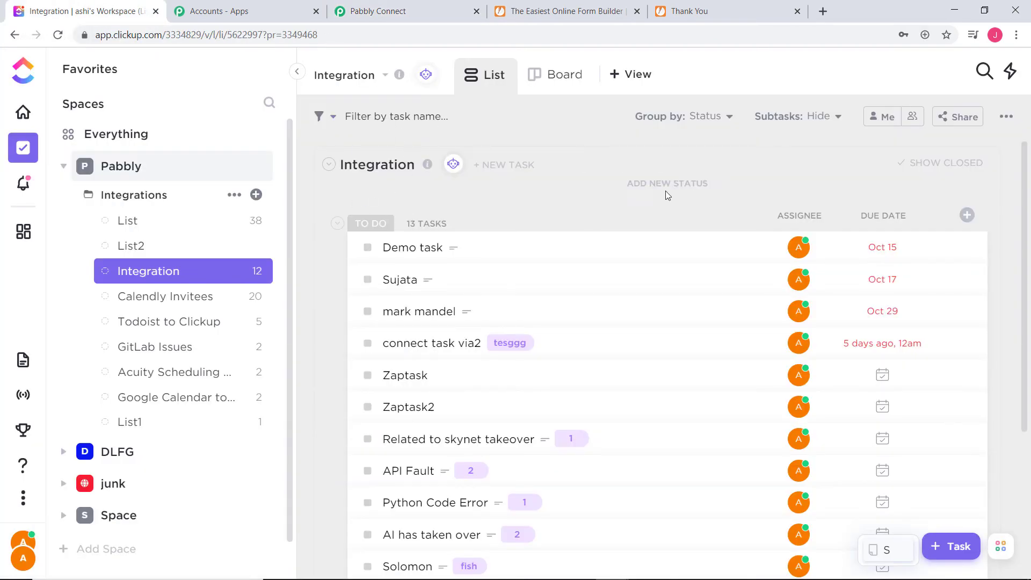
scroll(665, 207, down, 4)
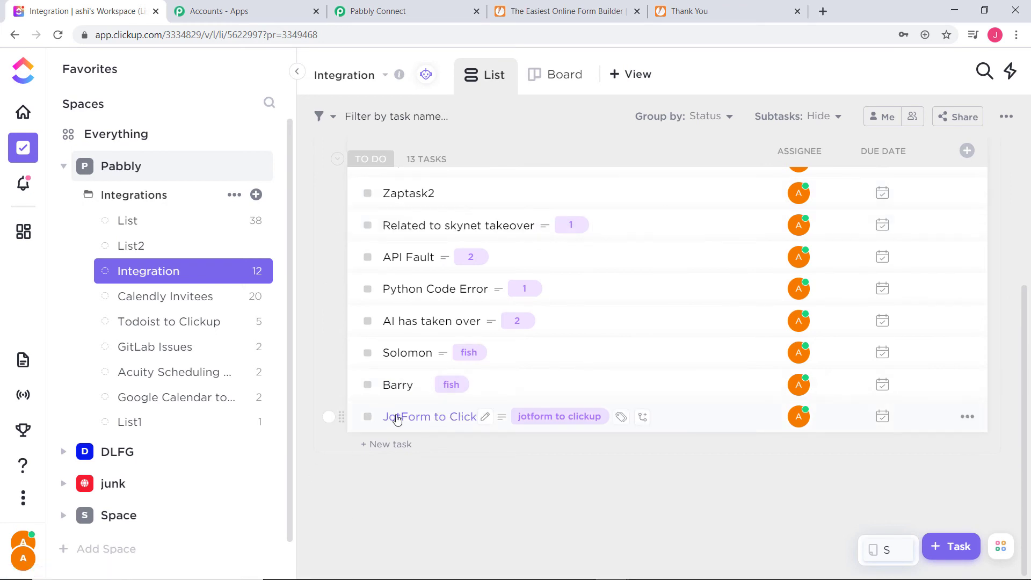
click(433, 421)
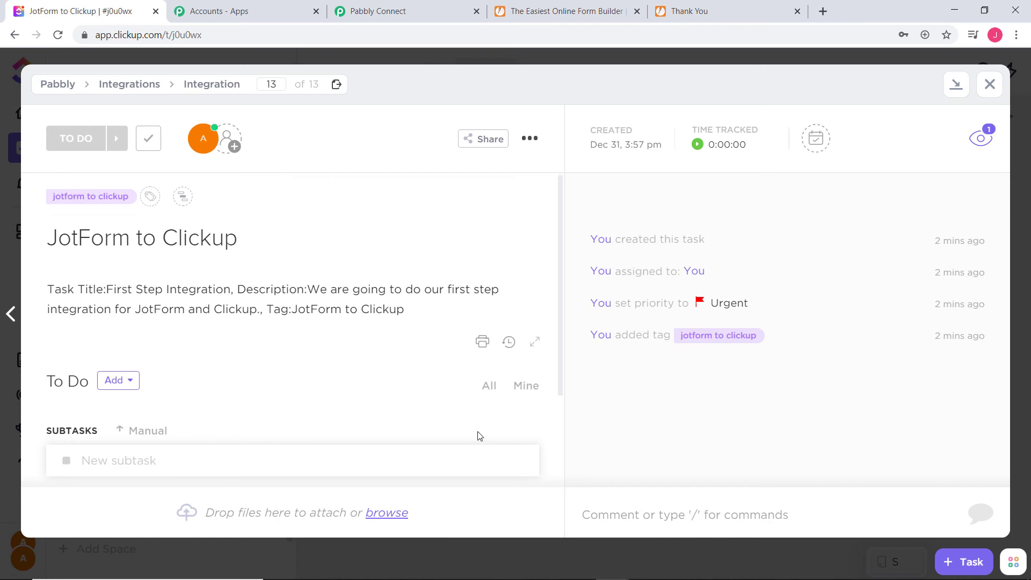
click(989, 85)
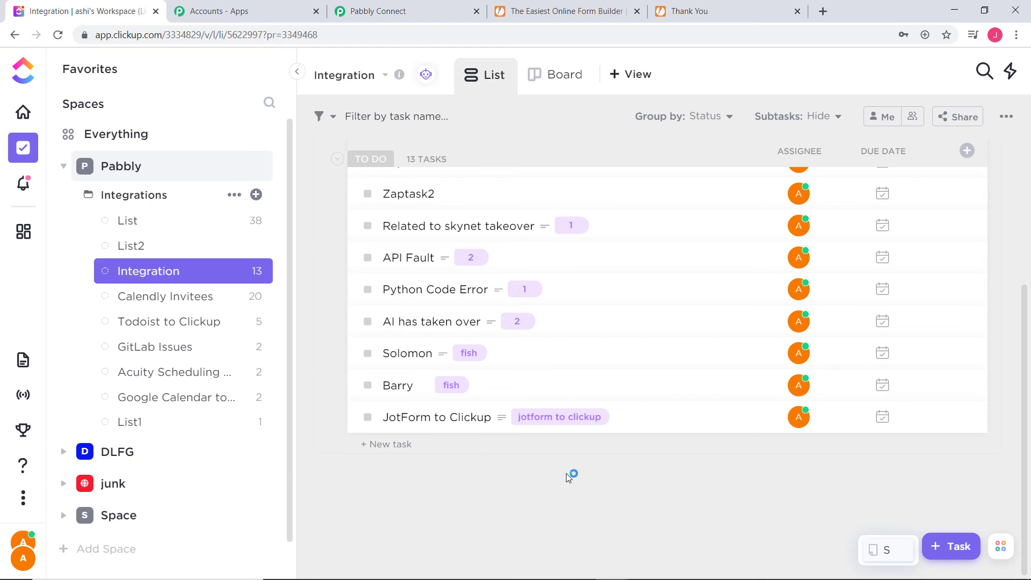
- Switch to the JotForm to Clickup form and fill in Task Title with "Second step Integration"
click(729, 14)
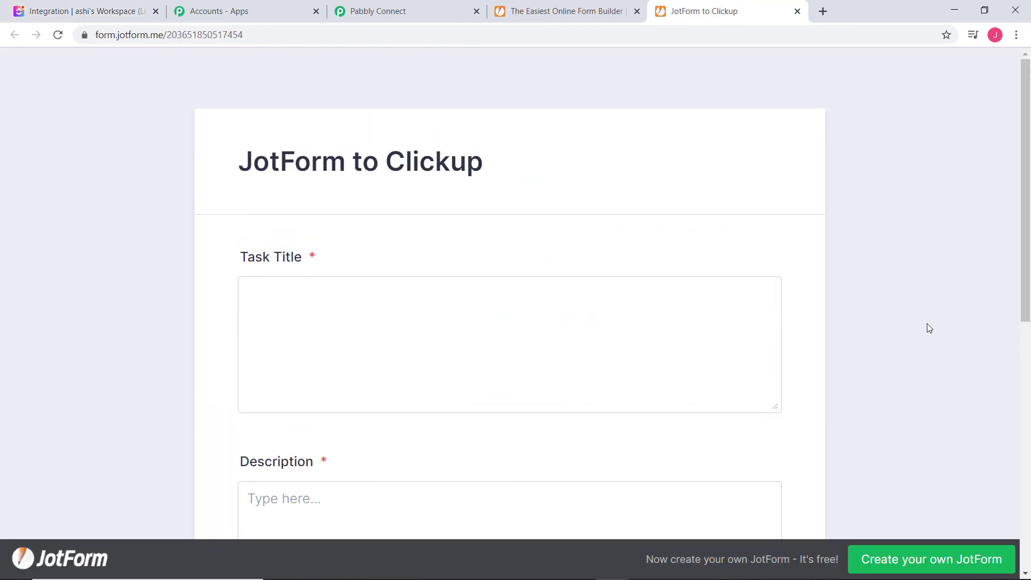
click(434, 284)
click(352, 299)
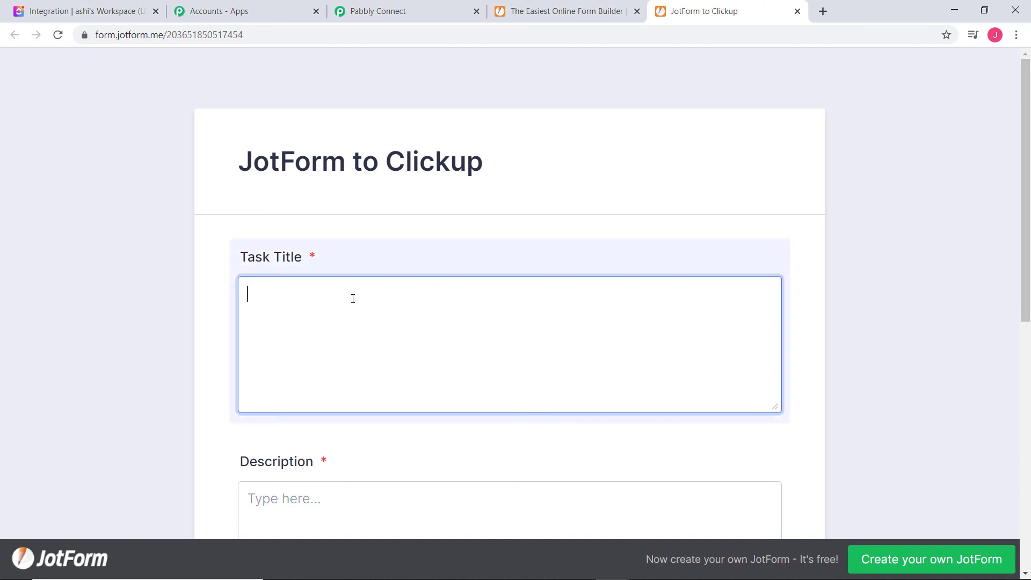
text(Second step)
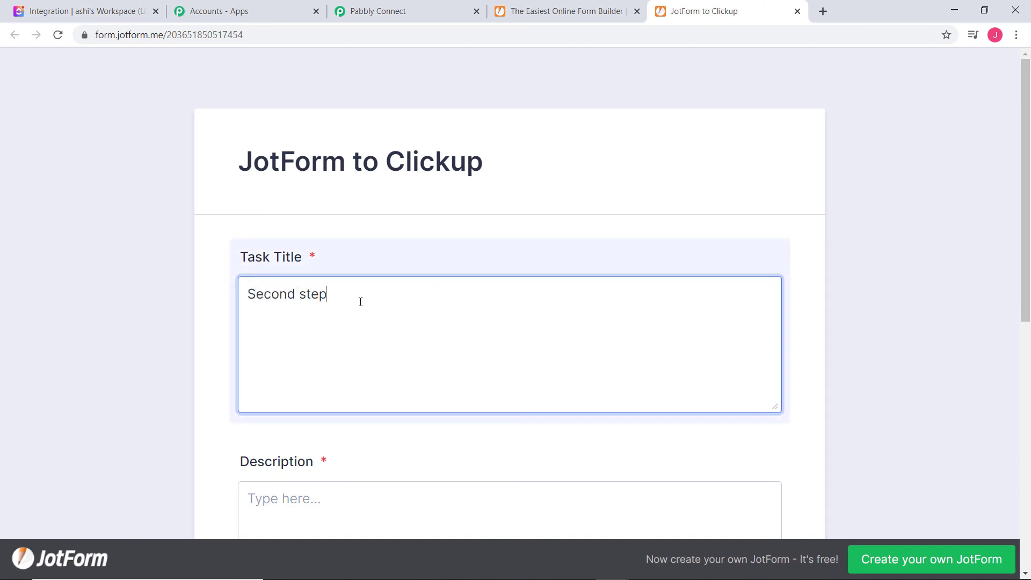
text( Integration)
- Fill in Description with "We are going to begin with our second step integration of JotForm to Clickup"
scroll(403, 320, down, 6)
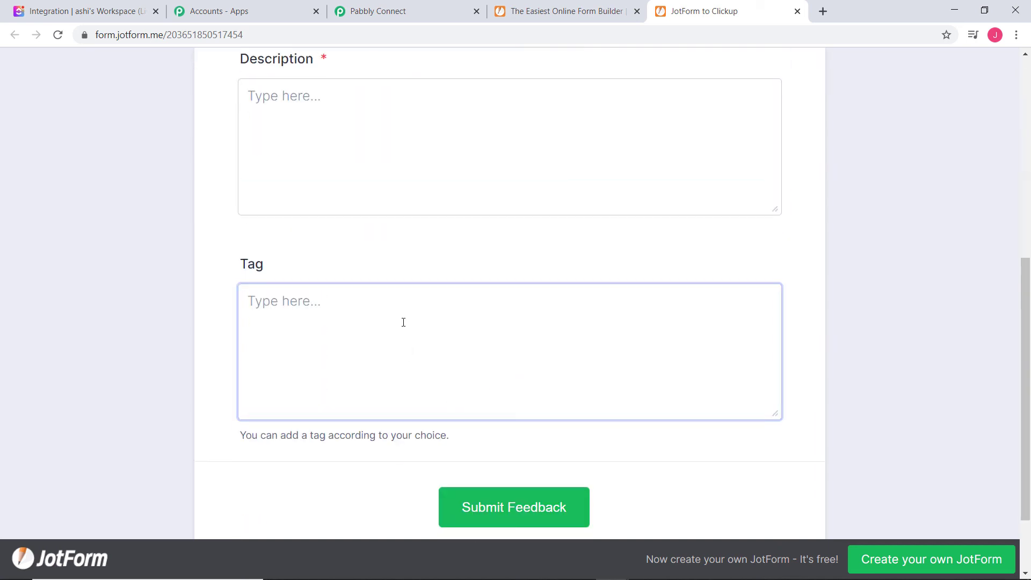
click(363, 134)
text(We)
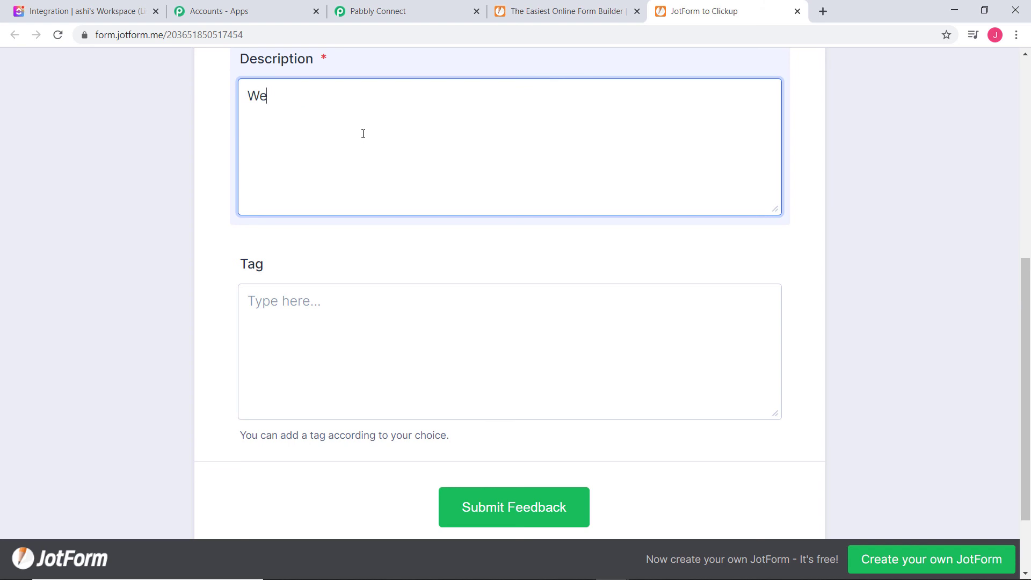
text( are going to begin)
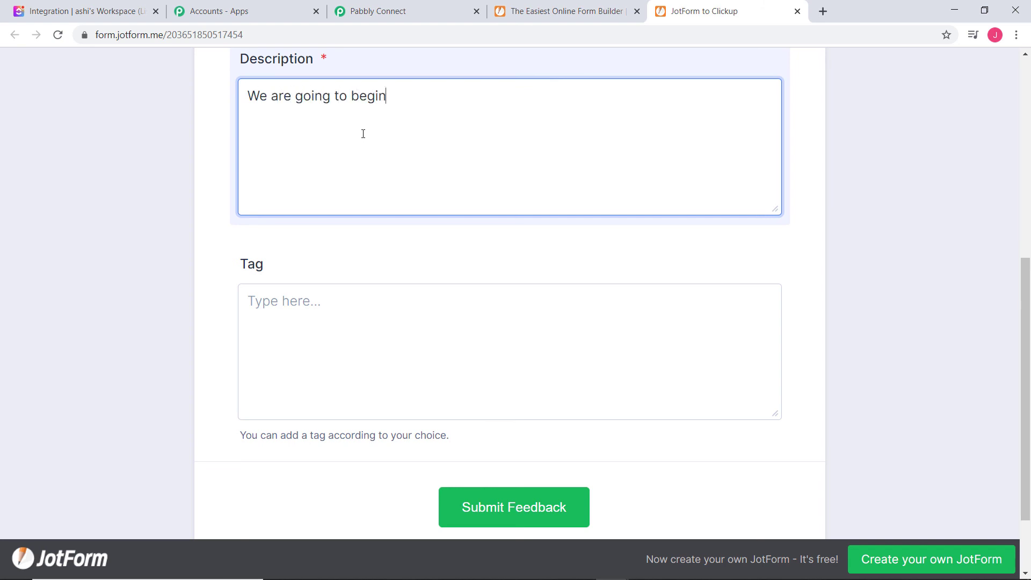
text( with our second ste)
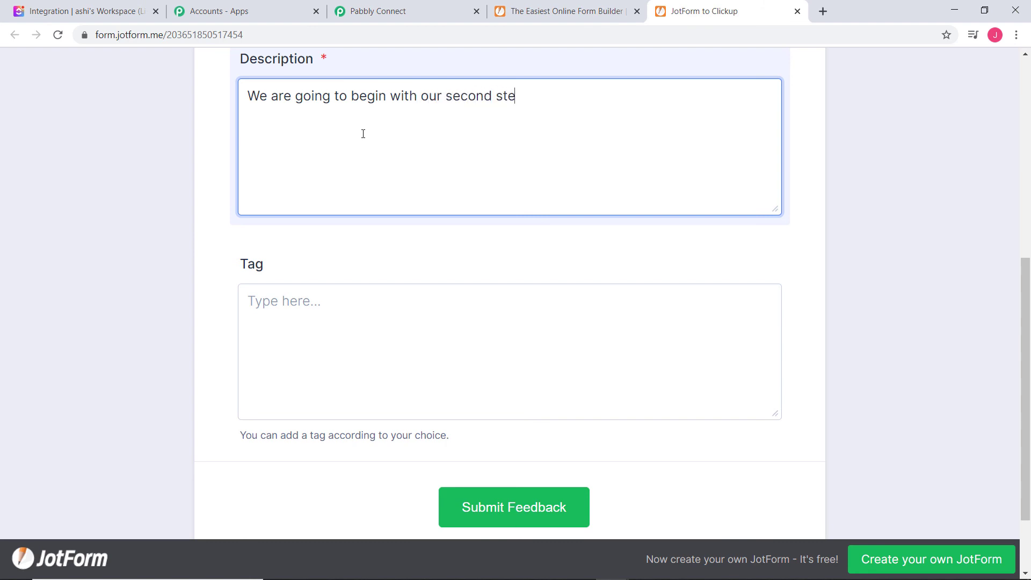
text(p integration of Jo)
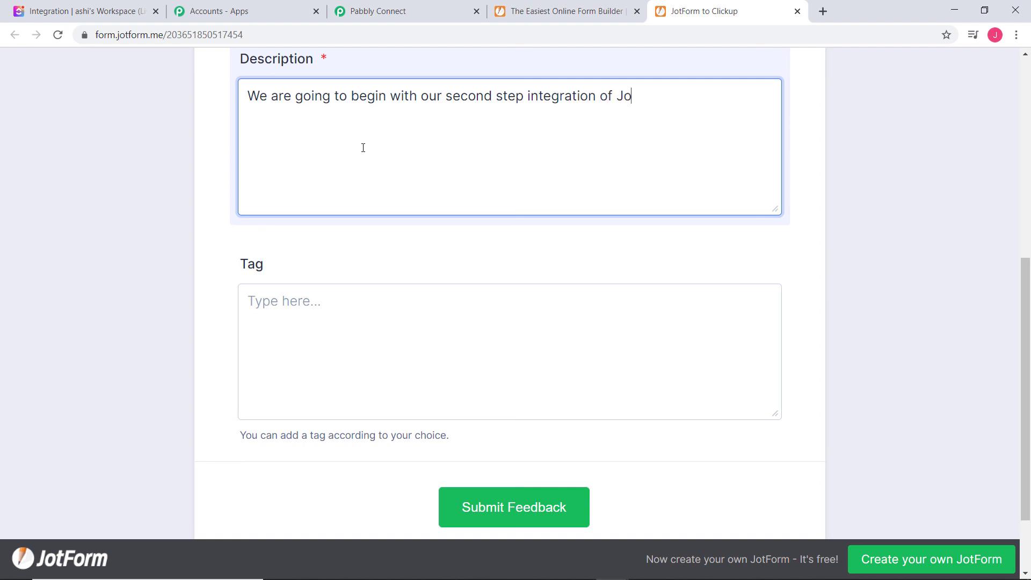
text(tForm to Clickup)
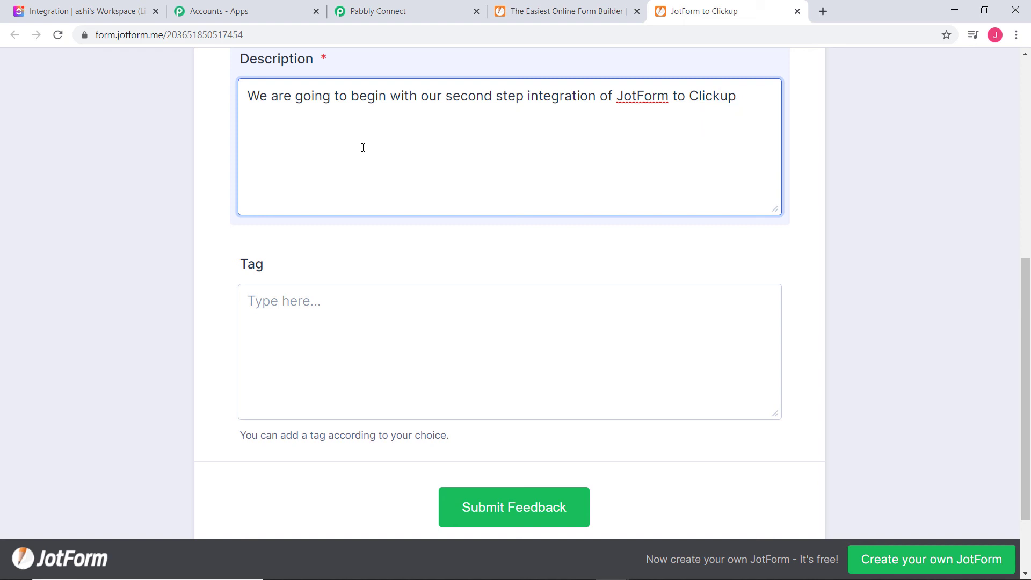
- Enter the tag "Jotform" and submit the form
click(253, 320)
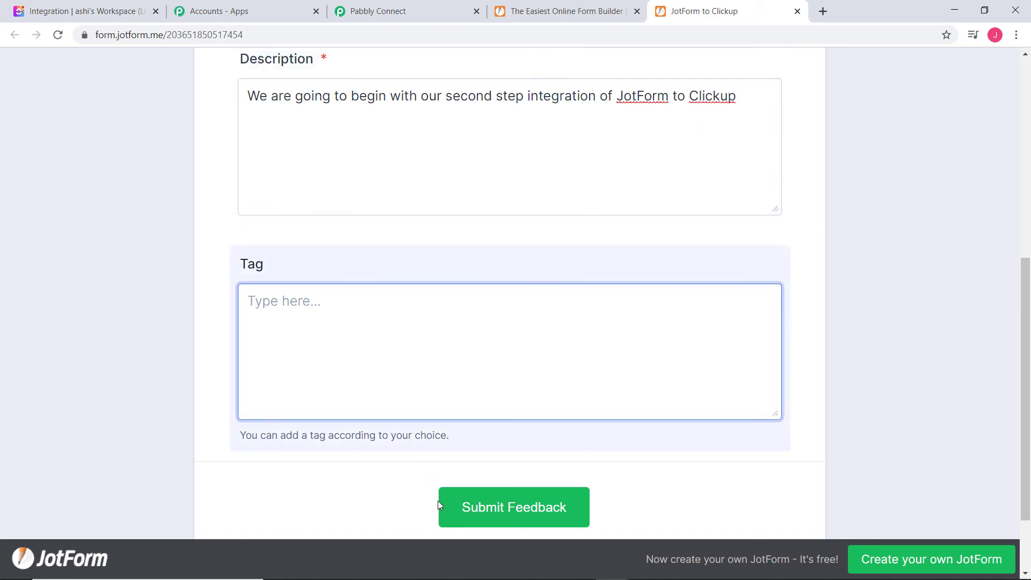
text(Jotform)
click(518, 513)
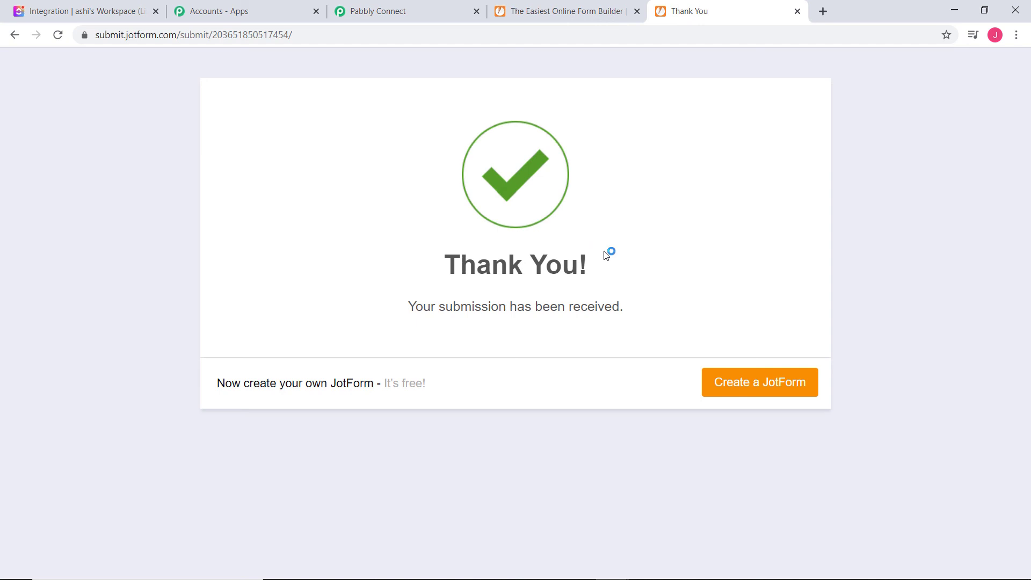
- Switch to ClickUp, open the task tagged jotform in the Integration list, review its title, description and tag, and close it
click(81, 15)
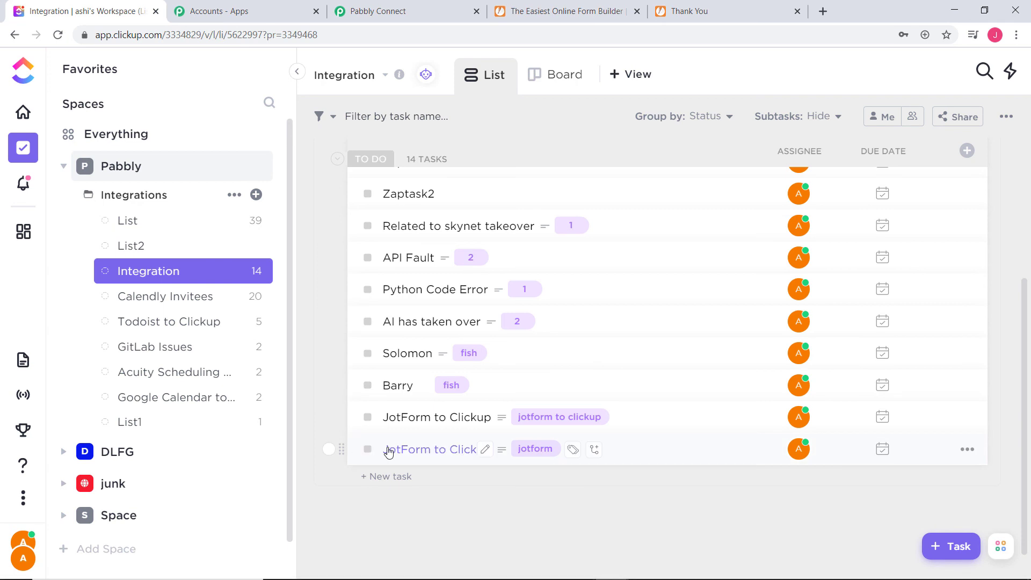
click(408, 455)
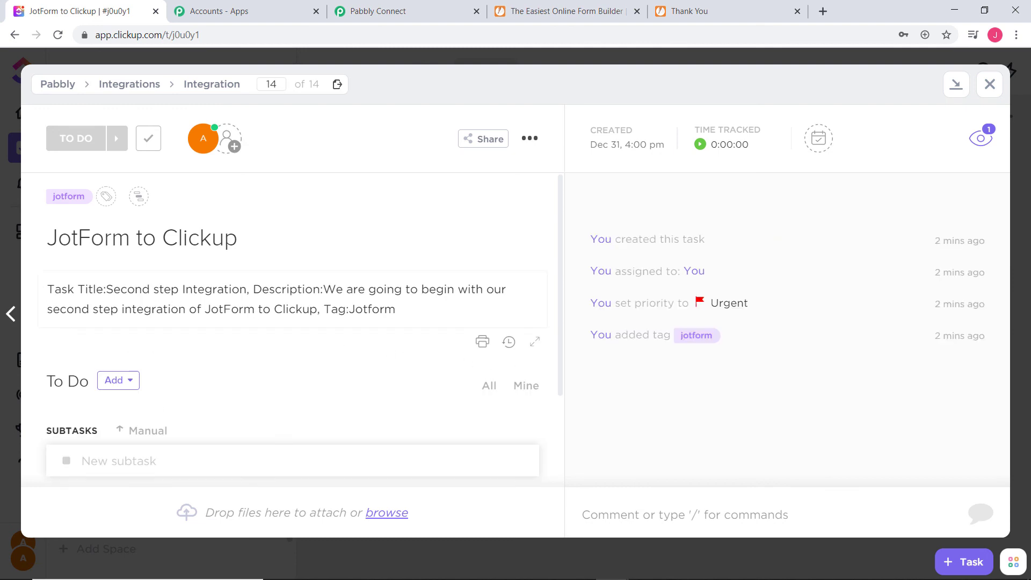
click(988, 84)
- Switch to Pabbly Connect and review the workflow from the ClickUp action back to the JotForm trigger, collapsing the trigger's details
click(409, 18)
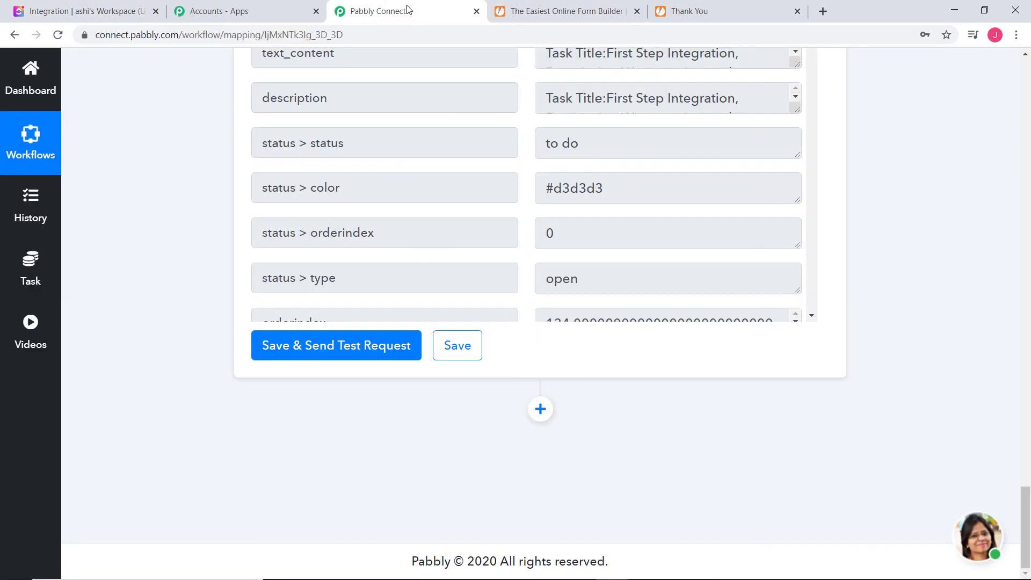
scroll(939, 302, up, 15)
scroll(945, 304, up, 20)
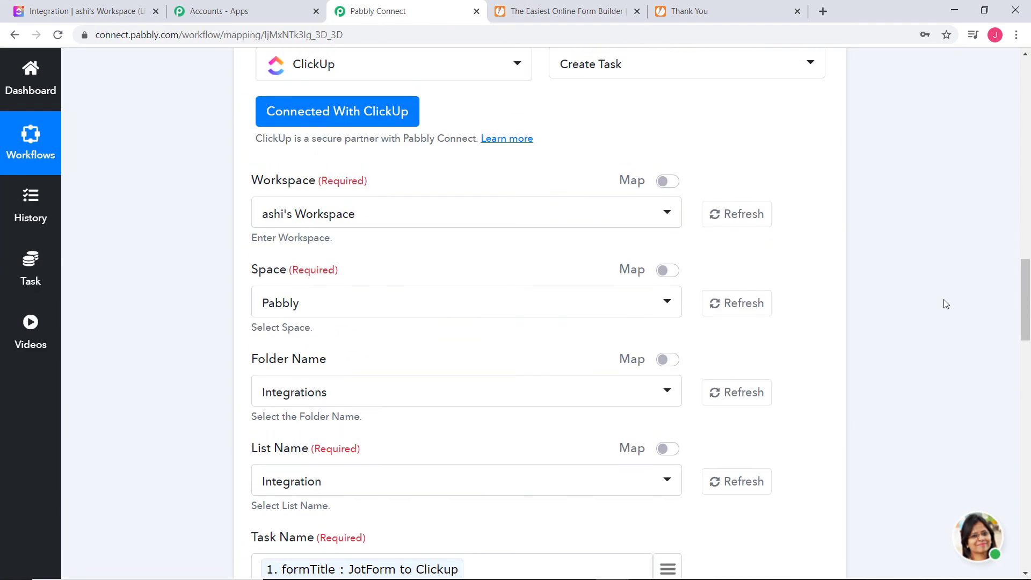
scroll(968, 268, up, 7)
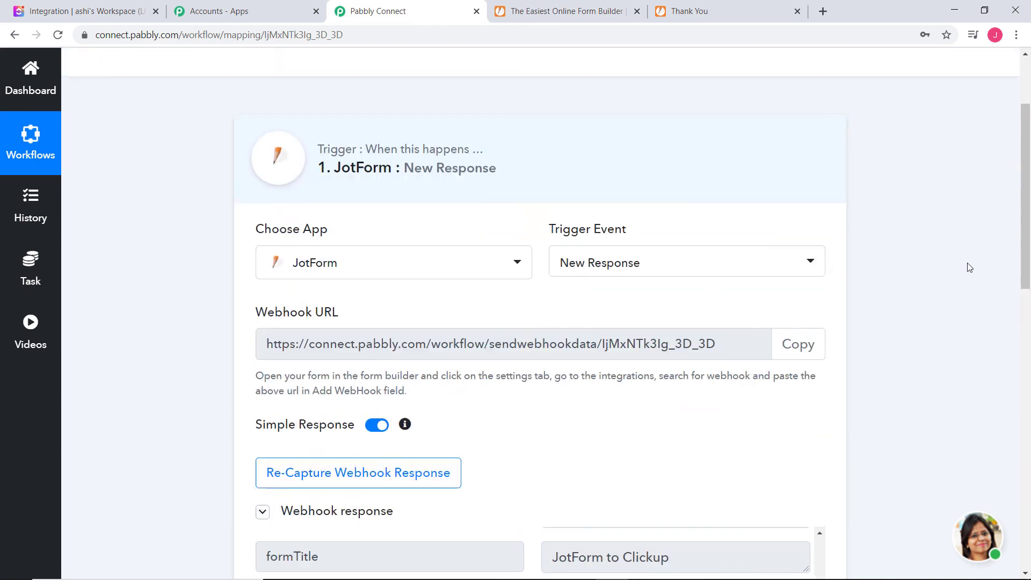
click(820, 275)
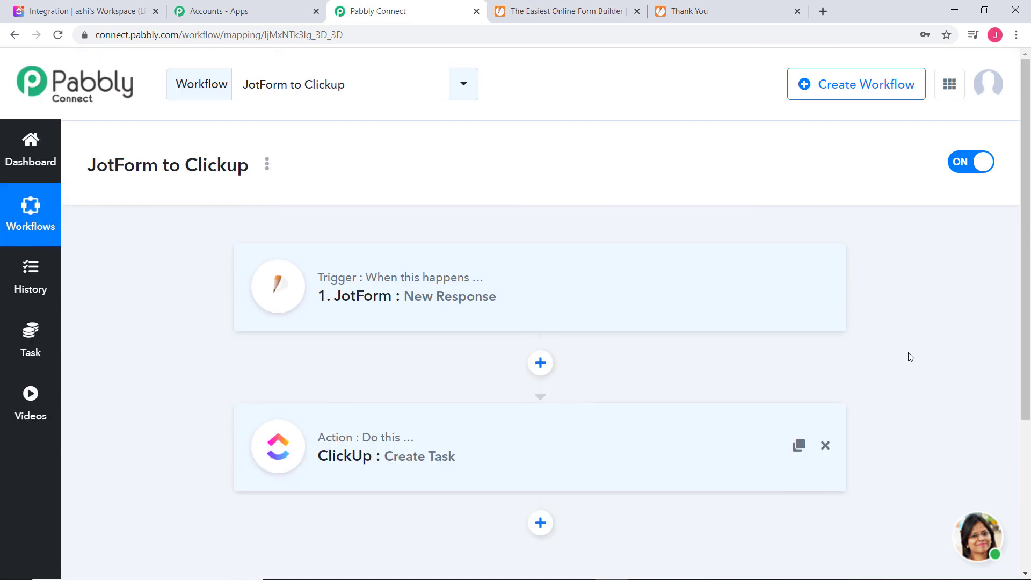